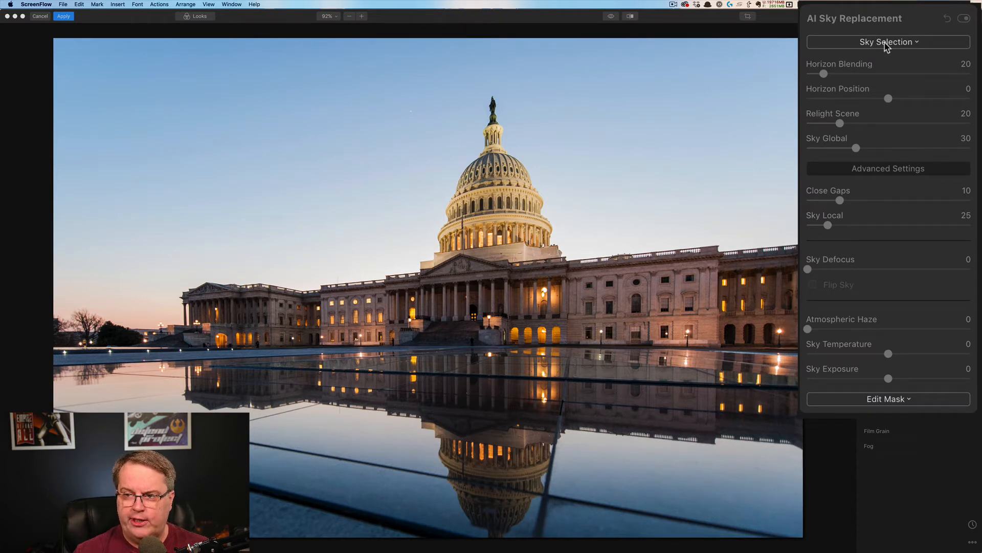
Try the Blue Sky 1 and Blue Sky 6 presets as replacement skies for the Capitol photo.
click(886, 46)
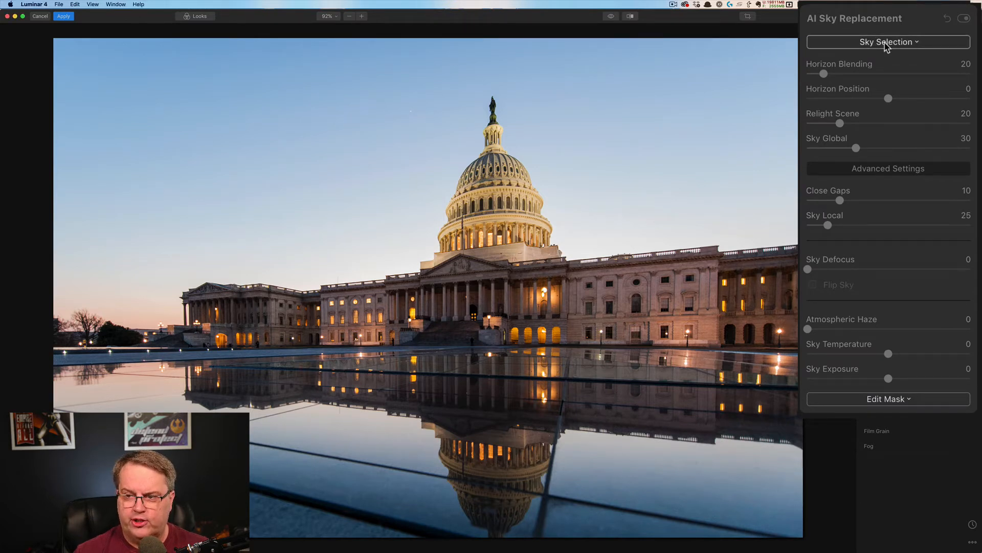
click(914, 42)
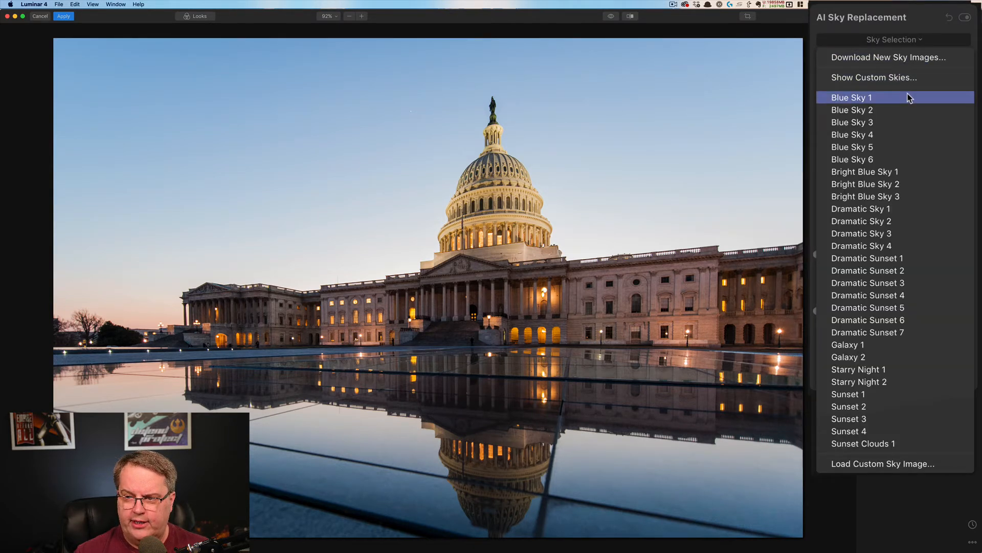
click(895, 99)
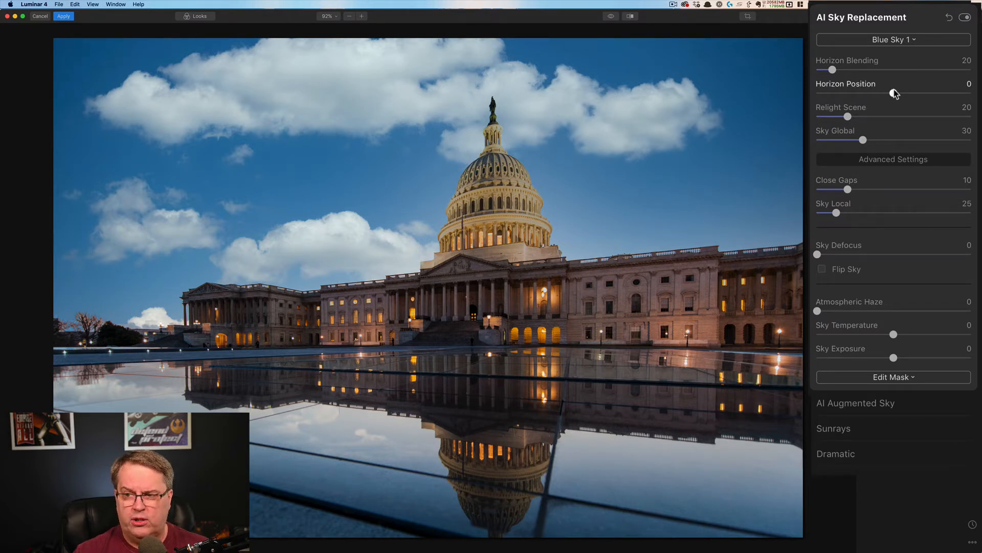
click(910, 43)
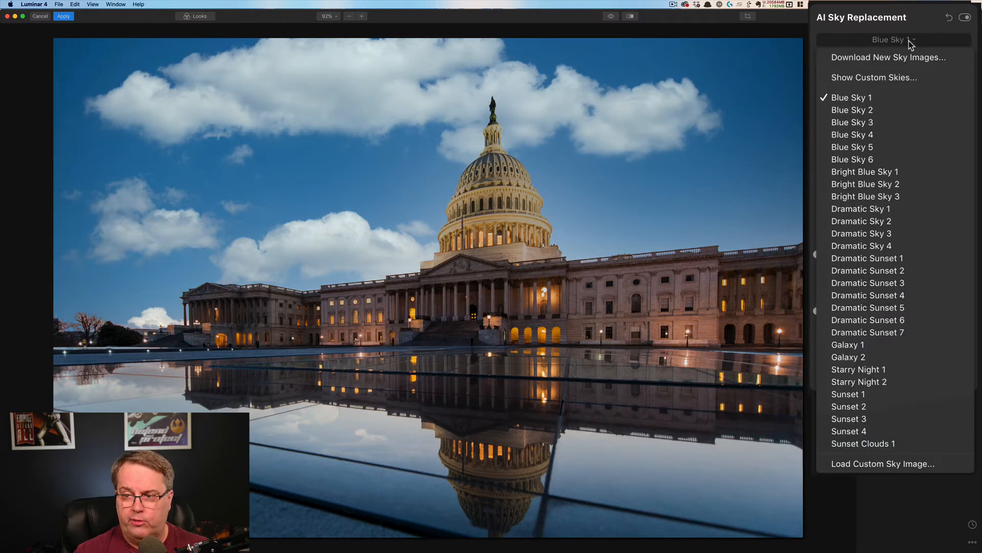
click(865, 160)
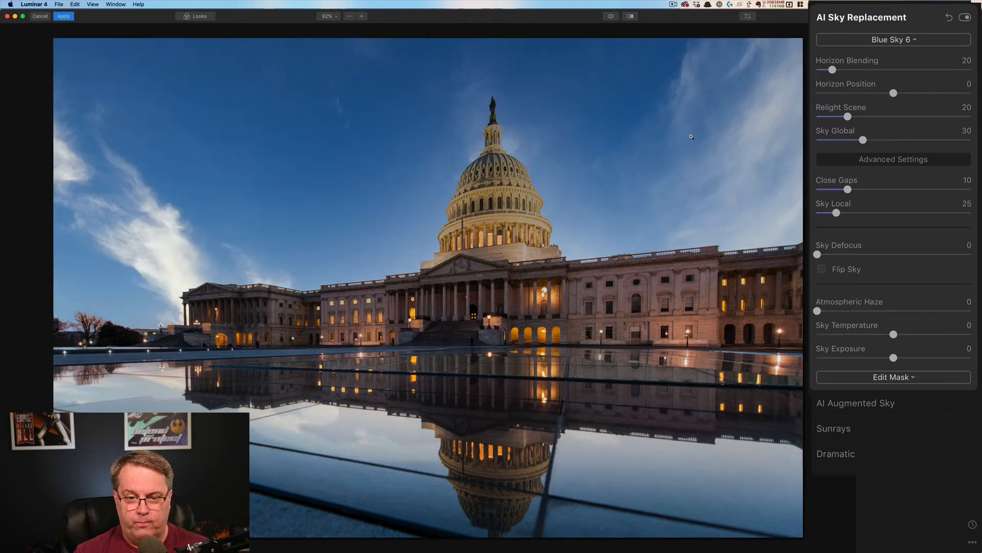
Try the Sunset 1 and Sunset 2 replacement skies, and set Horizon Position to 55 for Sunset 2.
click(906, 41)
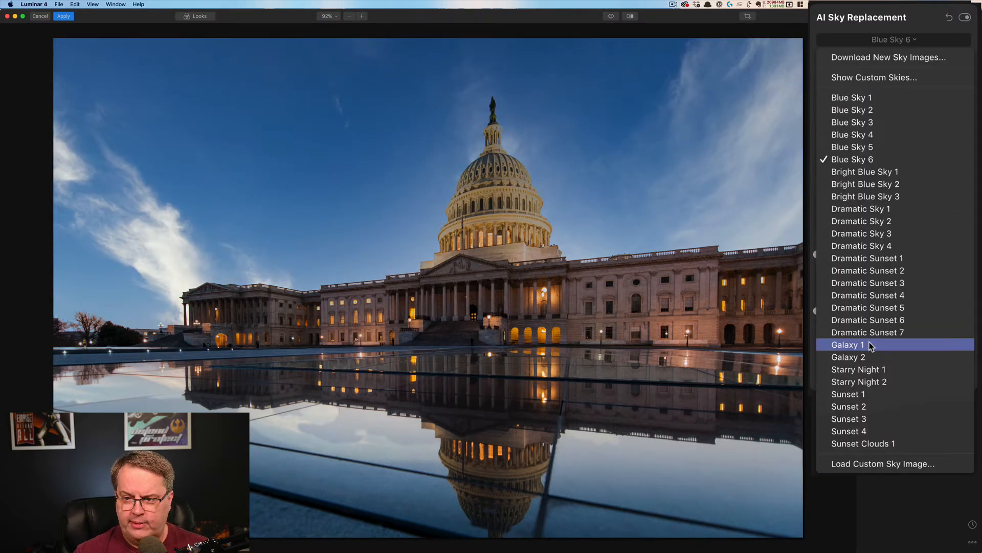
click(845, 395)
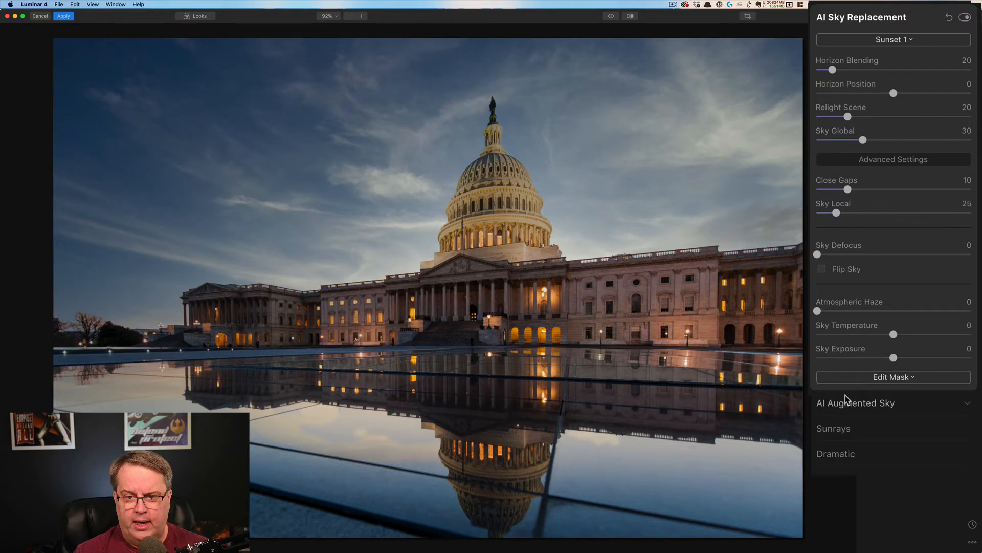
click(910, 45)
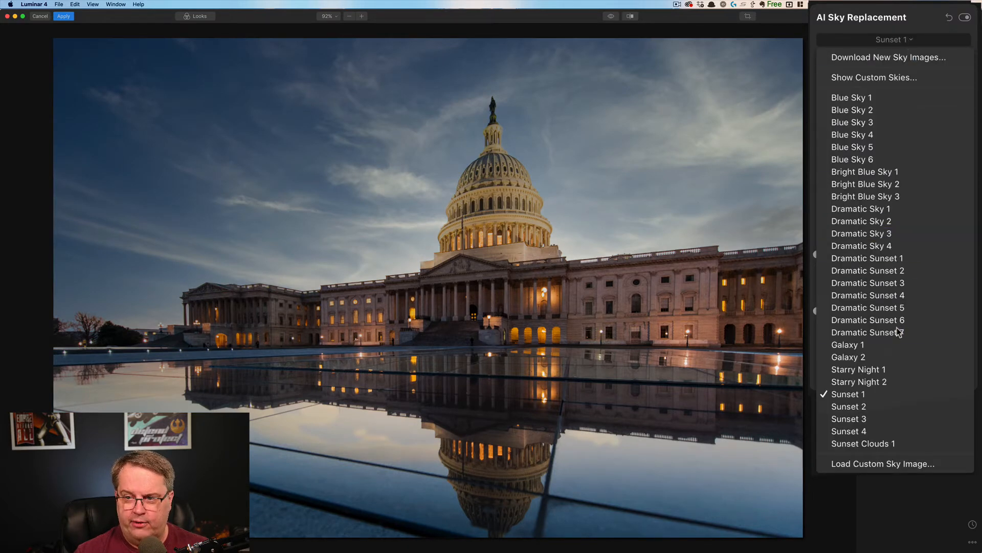
click(854, 407)
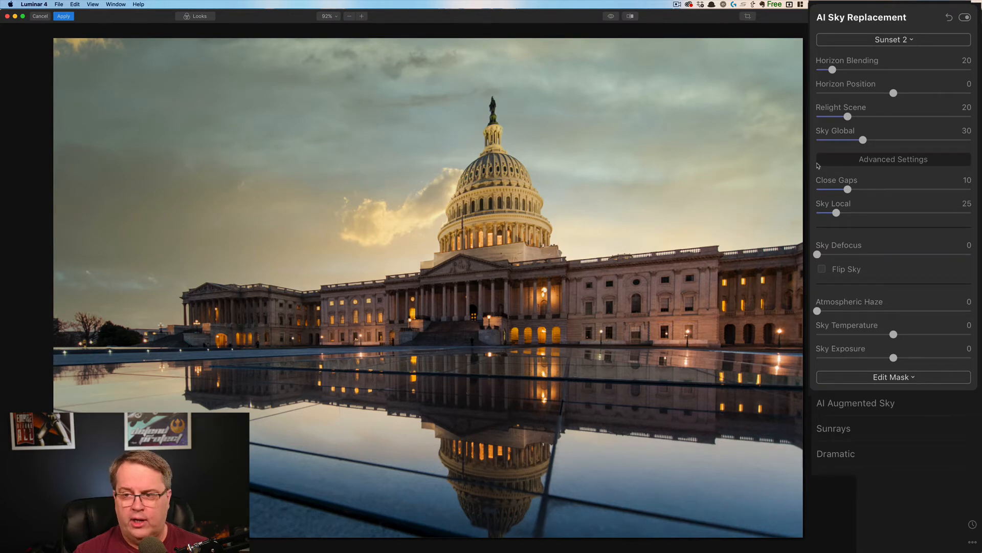
click(938, 93)
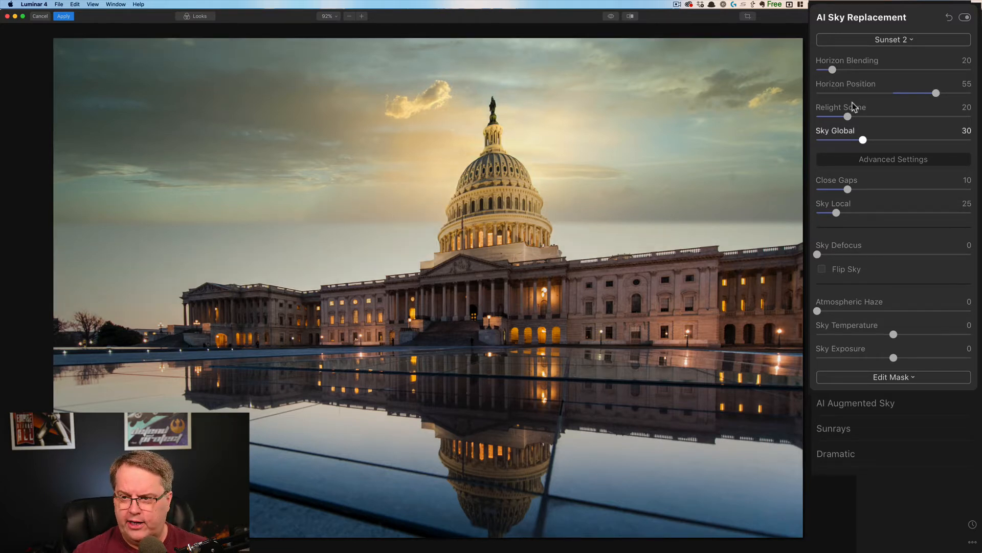
Load Sunset-16.jpg from the Sunsets folder as a custom replacement sky.
click(895, 41)
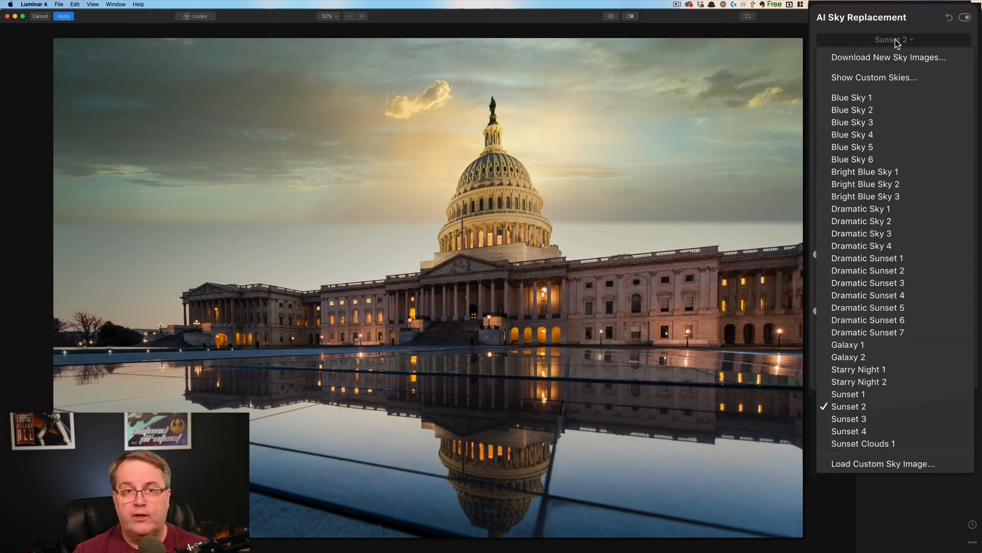
click(852, 465)
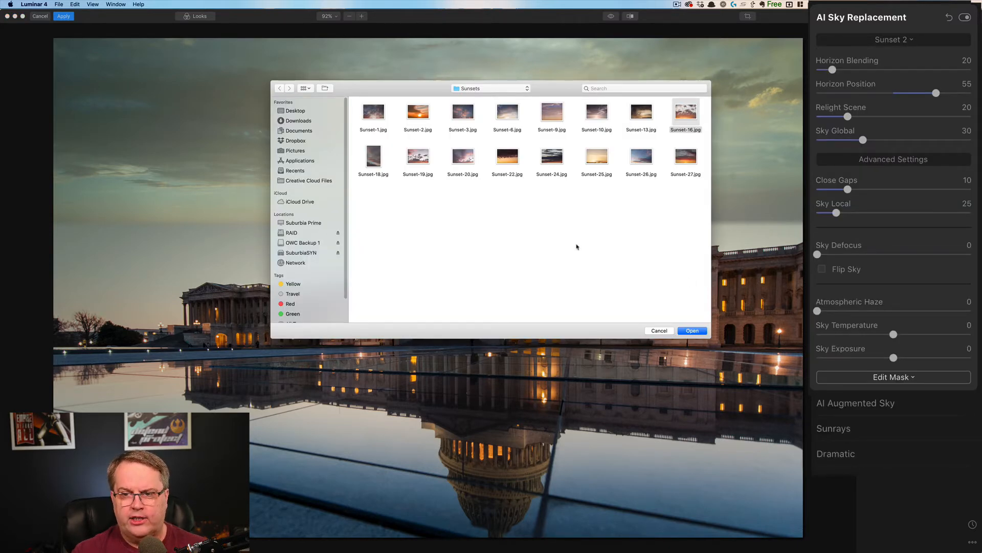
click(688, 115)
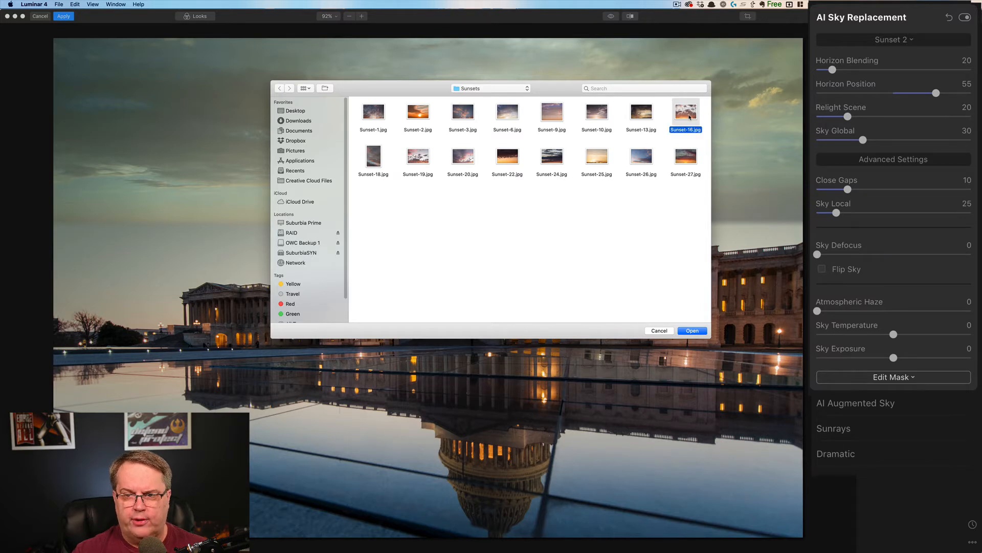
click(691, 331)
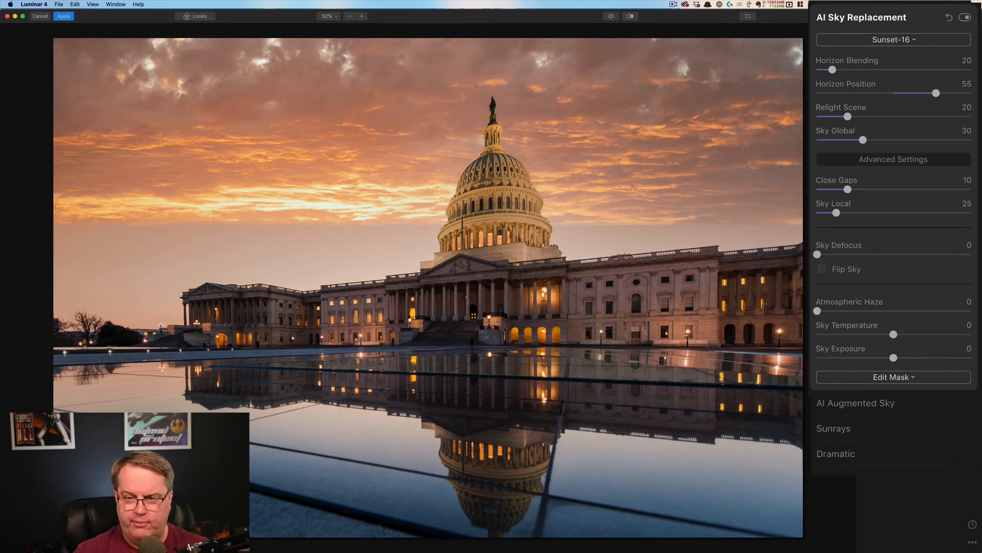
Try Horizon Position at -45, -6, 15 and 53 for the custom sunset sky, and settle it at 33.
click(859, 94)
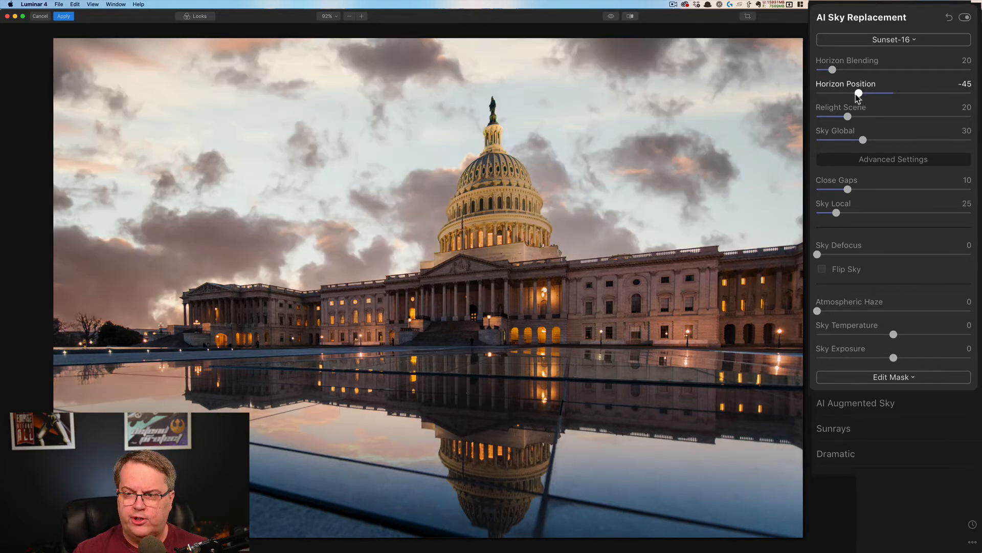
click(889, 94)
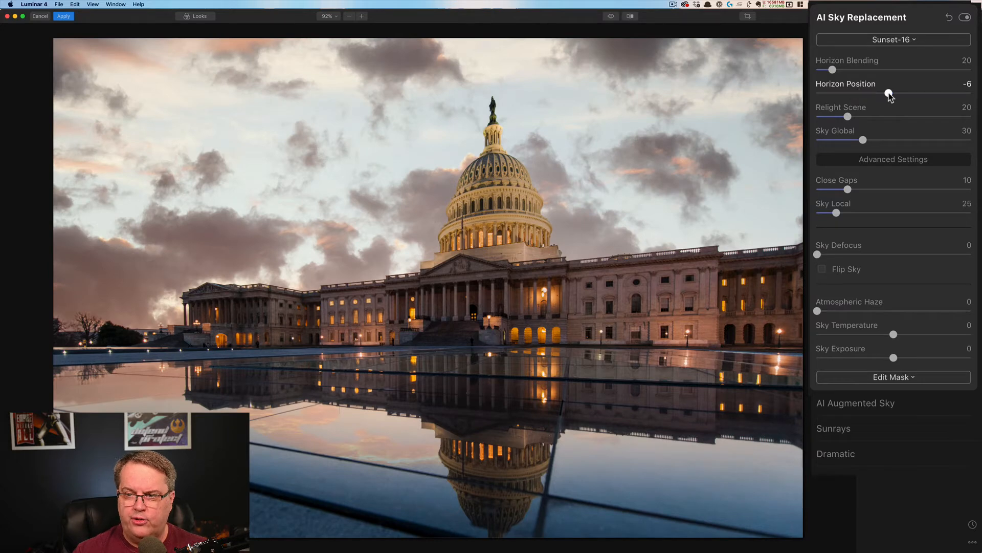
click(906, 94)
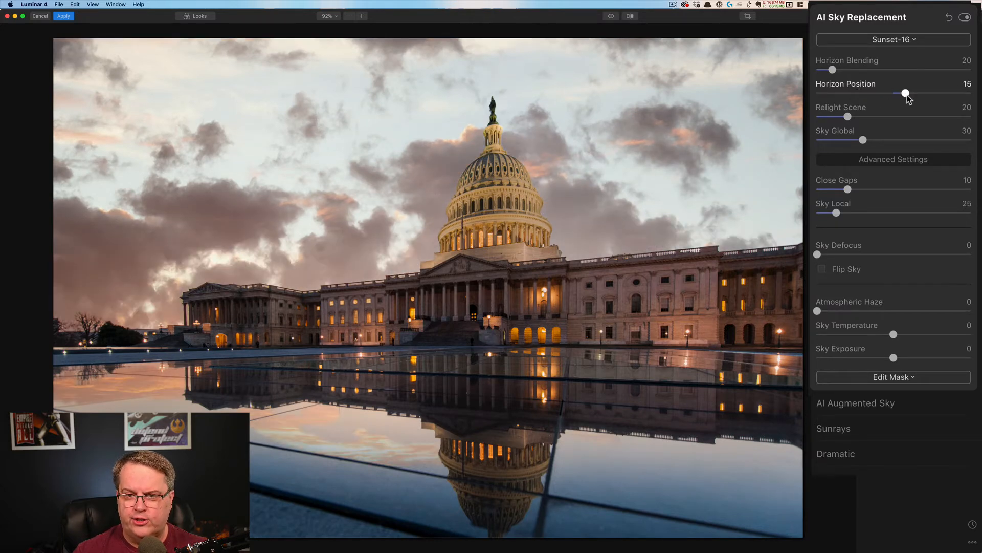
click(935, 93)
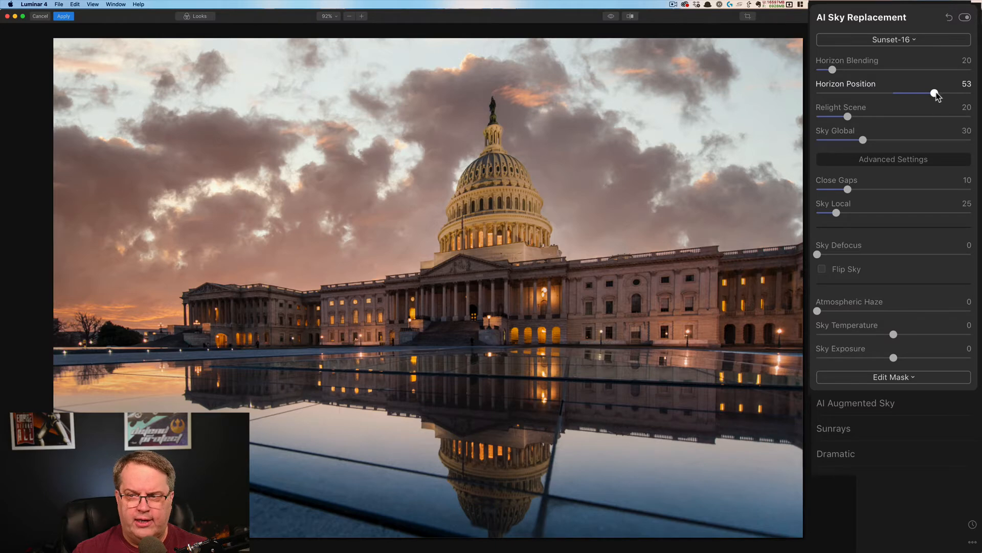
key(super+equal)
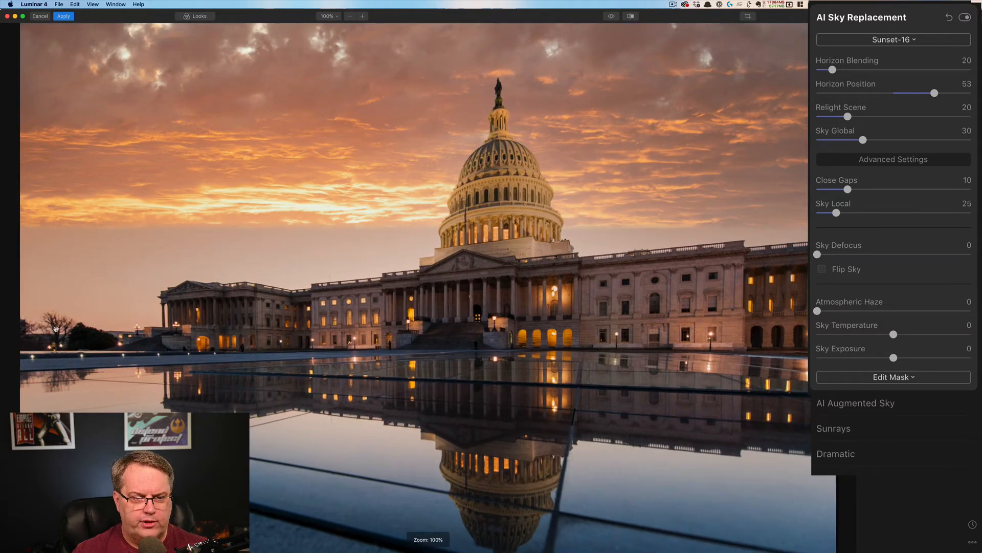
drag(930, 94, 919, 93)
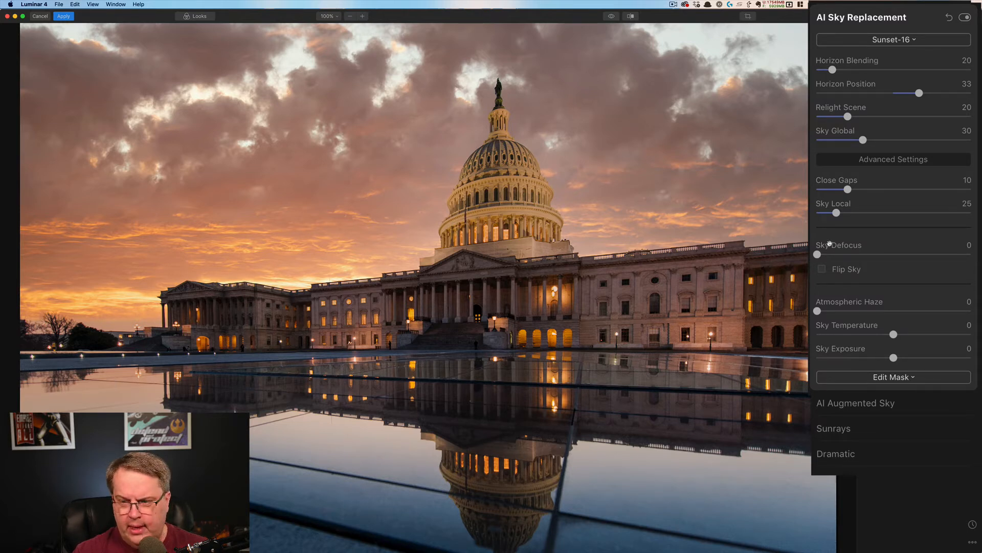
Compare Relight Scene at 49, 19 and 47, and settle it at 85 so the sky's light affects the foreground.
click(893, 116)
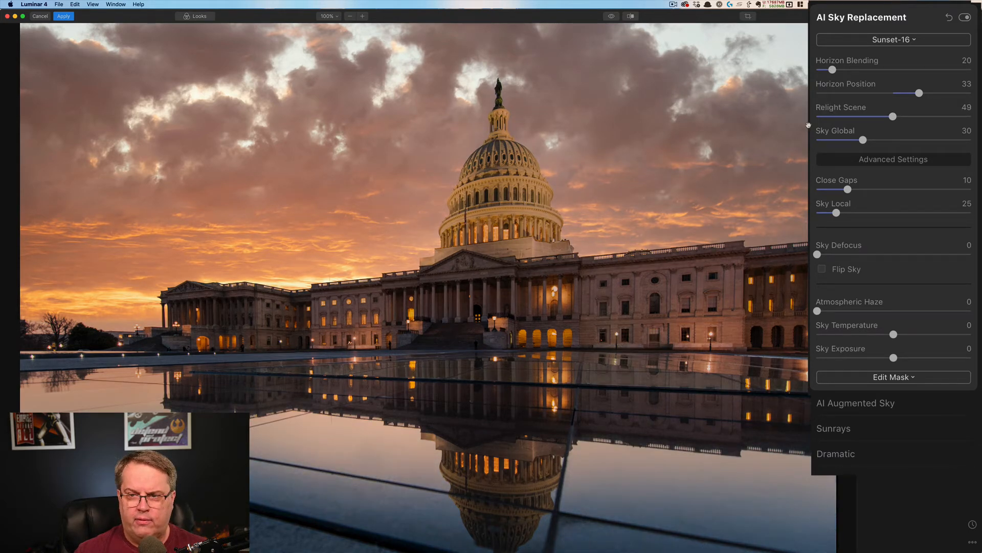
click(846, 117)
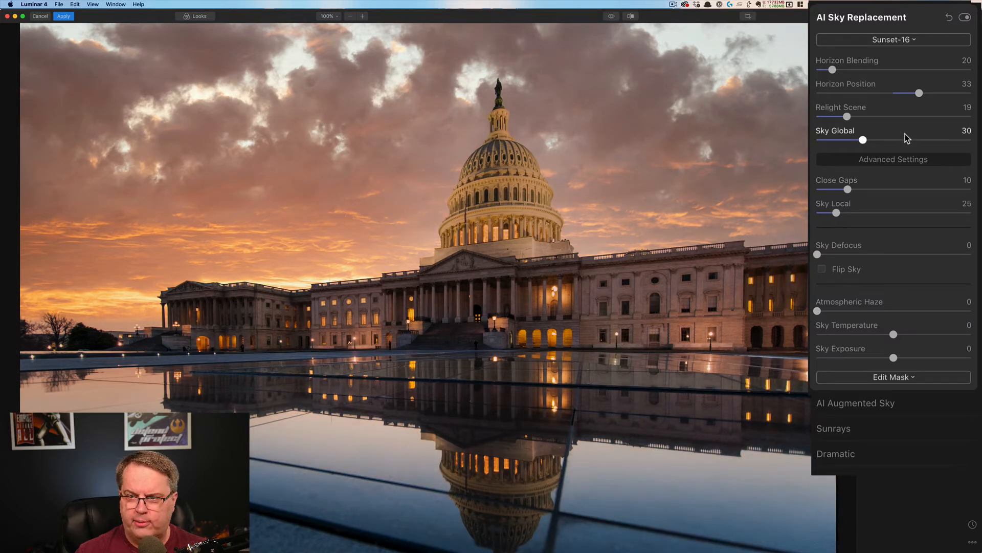
click(889, 116)
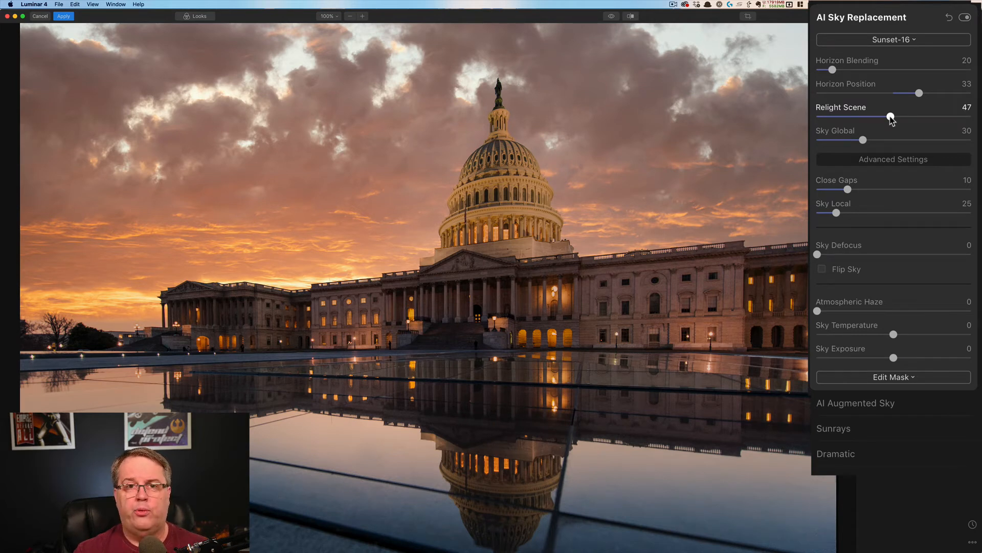
click(949, 117)
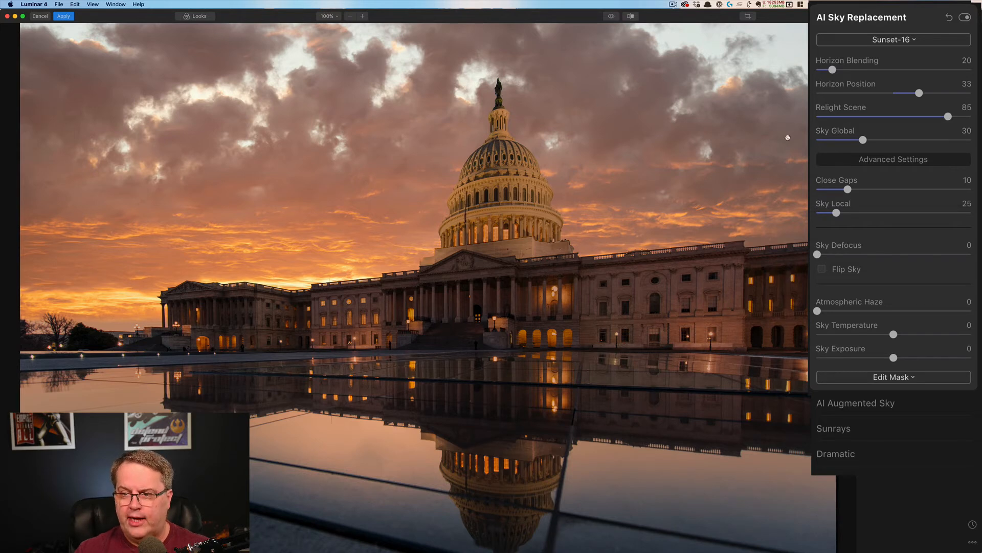
Compare Sky Global at 71 and 93, and settle it at 28.
click(927, 140)
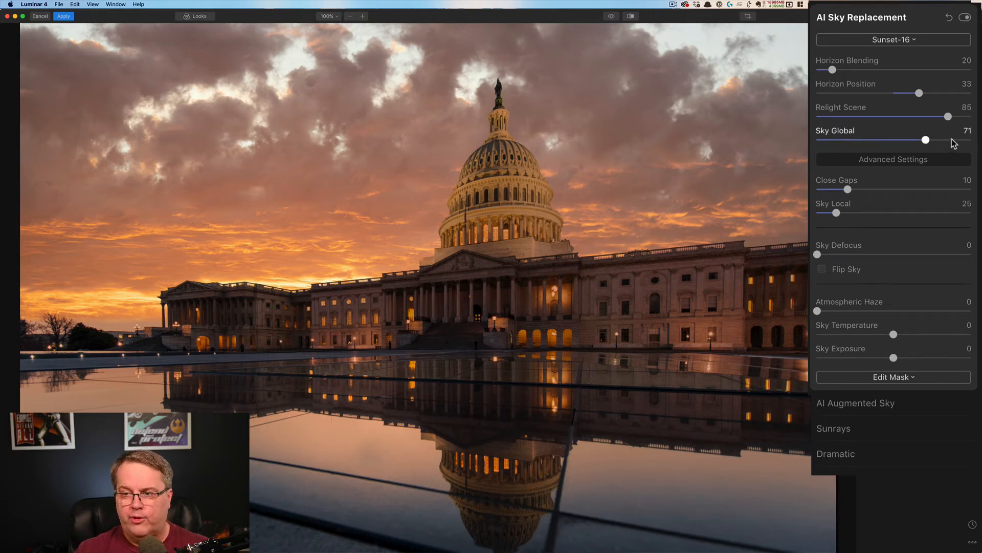
drag(952, 141, 961, 142)
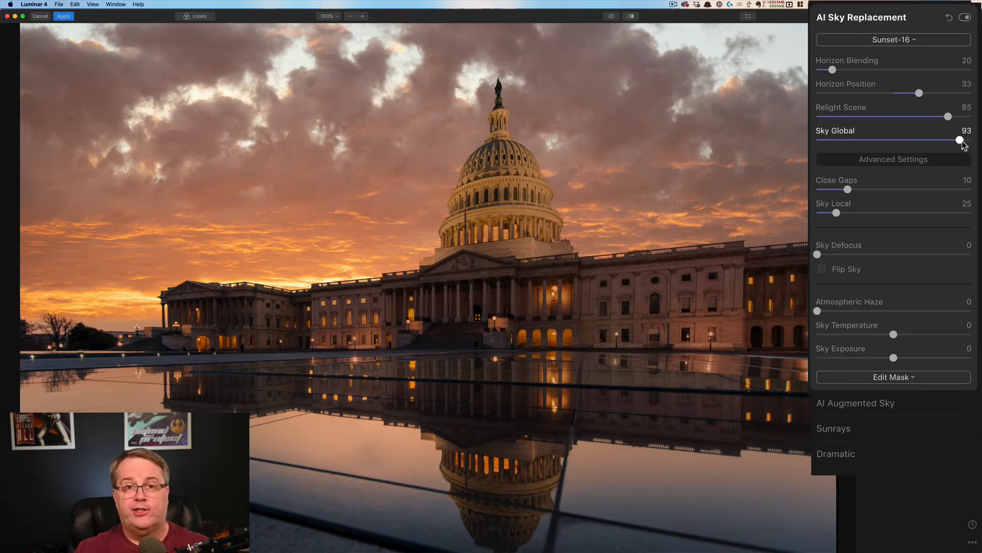
click(859, 140)
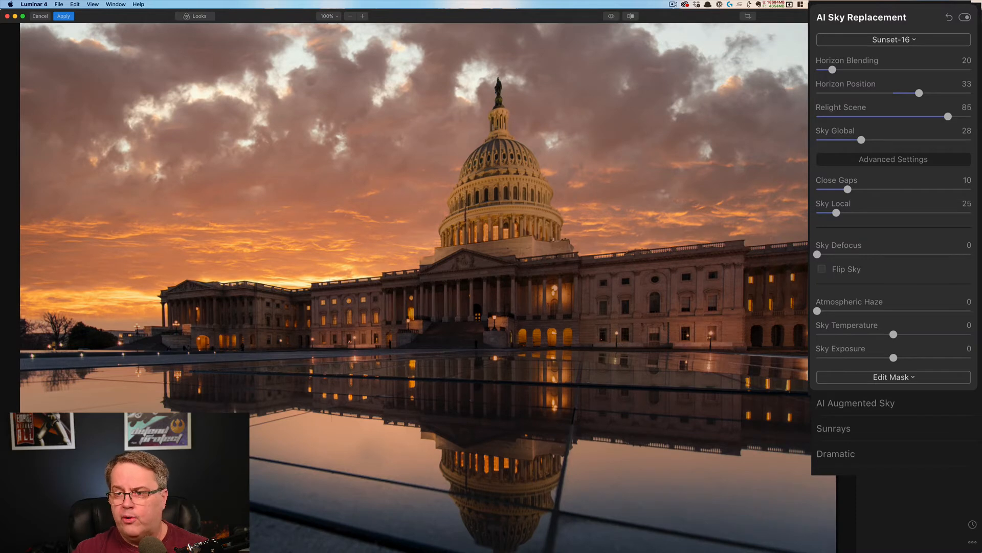
Switch the replacement sky to Blue Sky 2 and lower Close Gaps to 1.
click(906, 41)
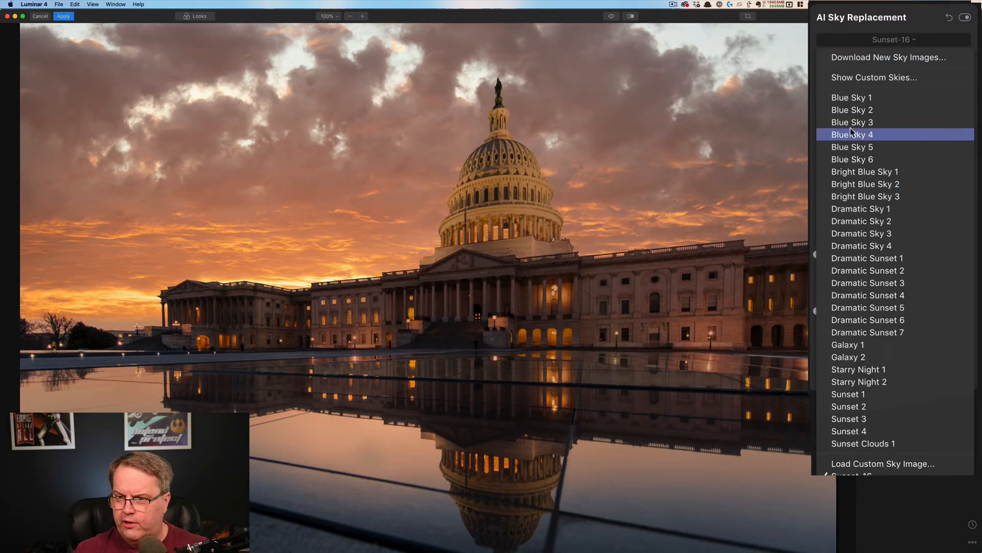
click(848, 110)
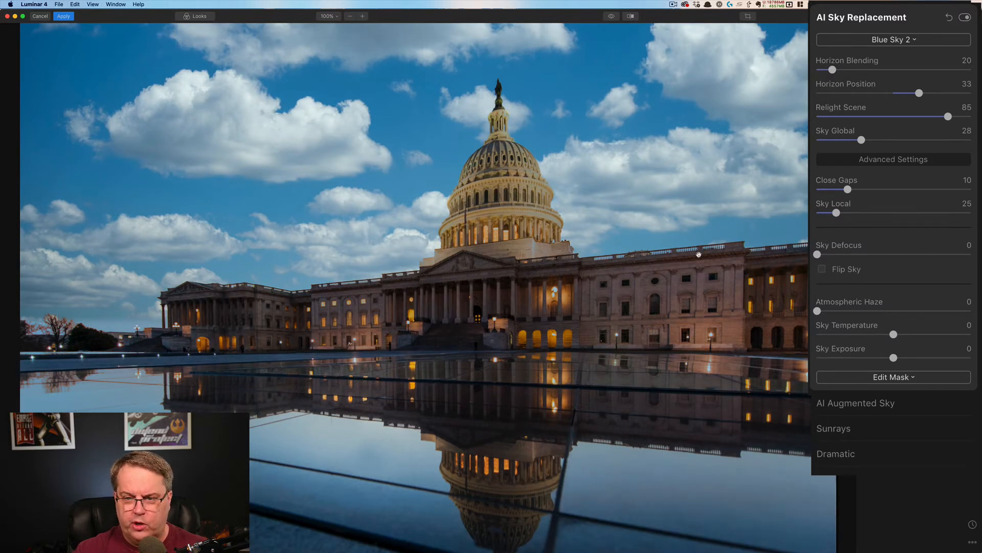
drag(849, 193, 828, 191)
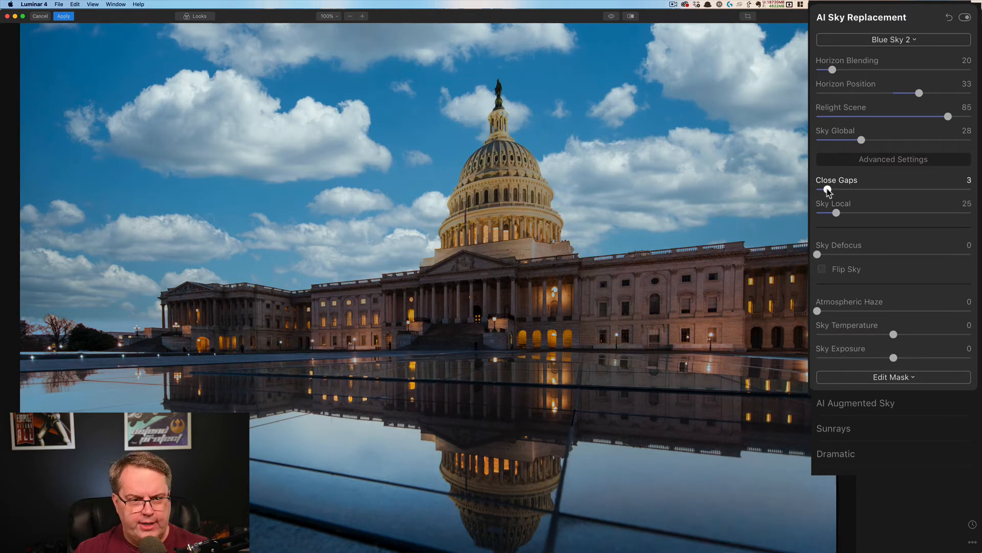
drag(829, 191, 822, 191)
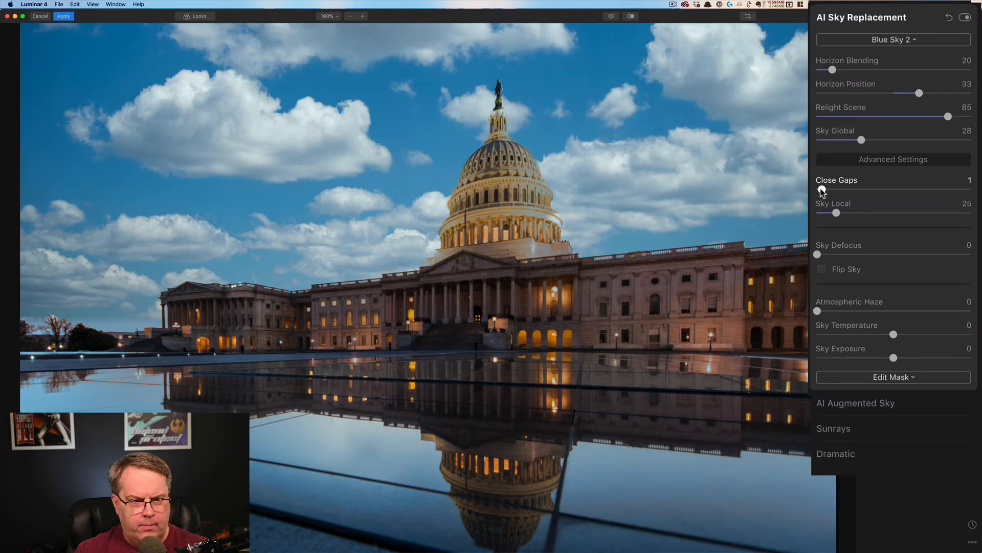
Compare Close Gaps at 42 around the building and tree edges, and settle it at 9.
scroll(162, 325, down, 2)
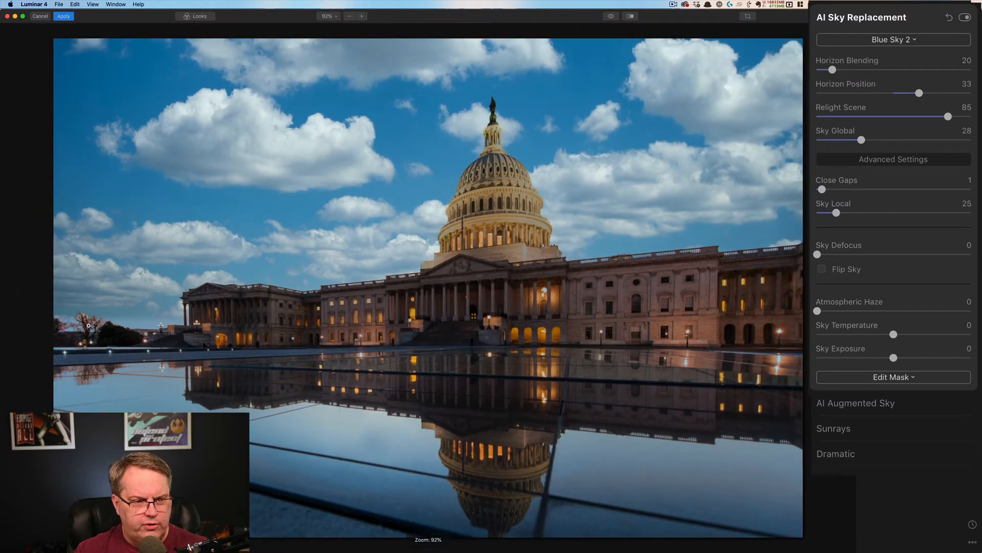
scroll(89, 326, up, 2)
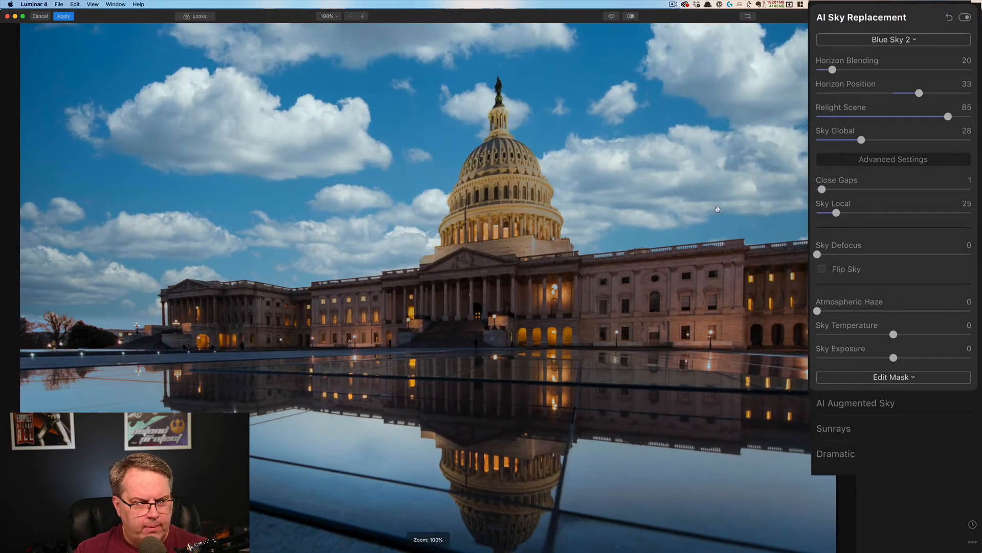
click(948, 189)
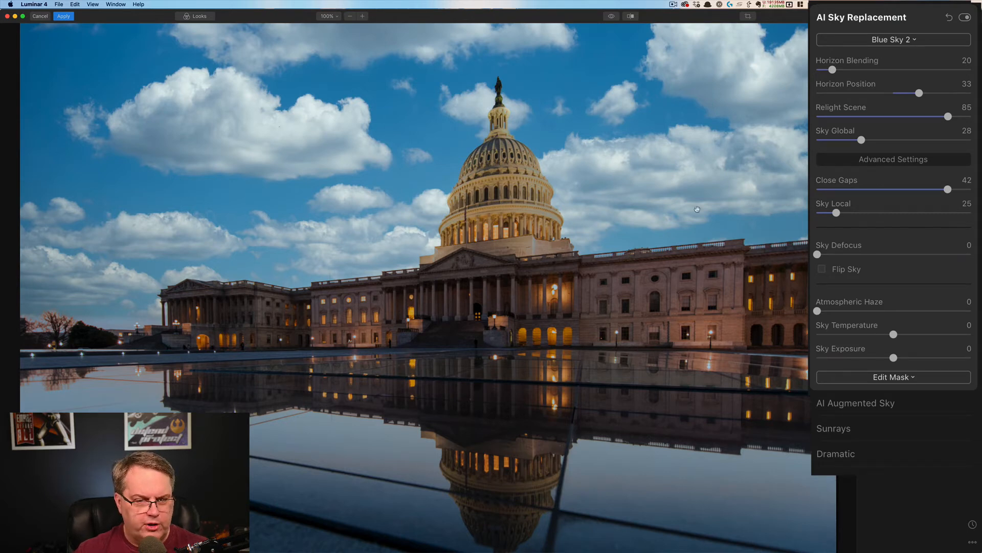
click(846, 190)
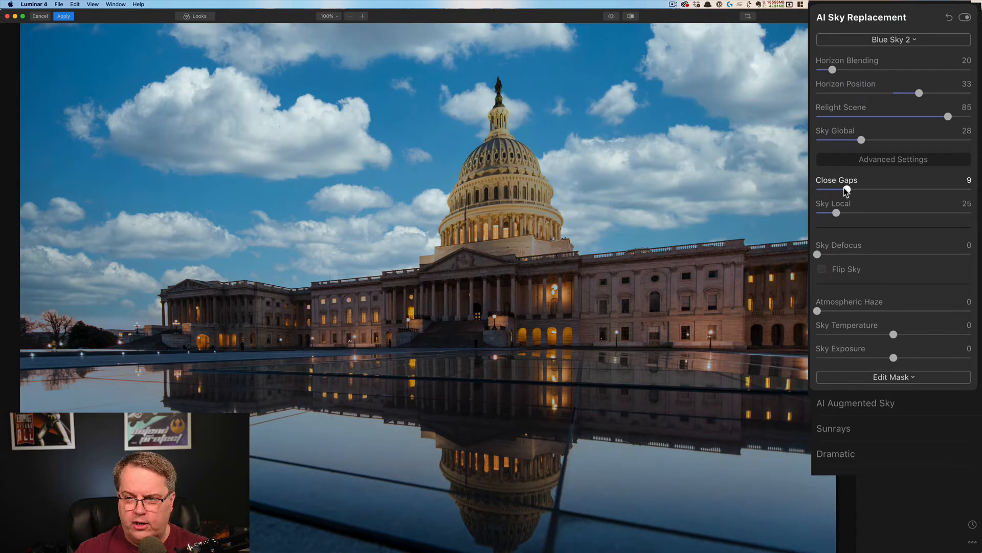
Lower Close Gaps to 5 for the Blue Sky 2 replacement.
drag(845, 190, 831, 191)
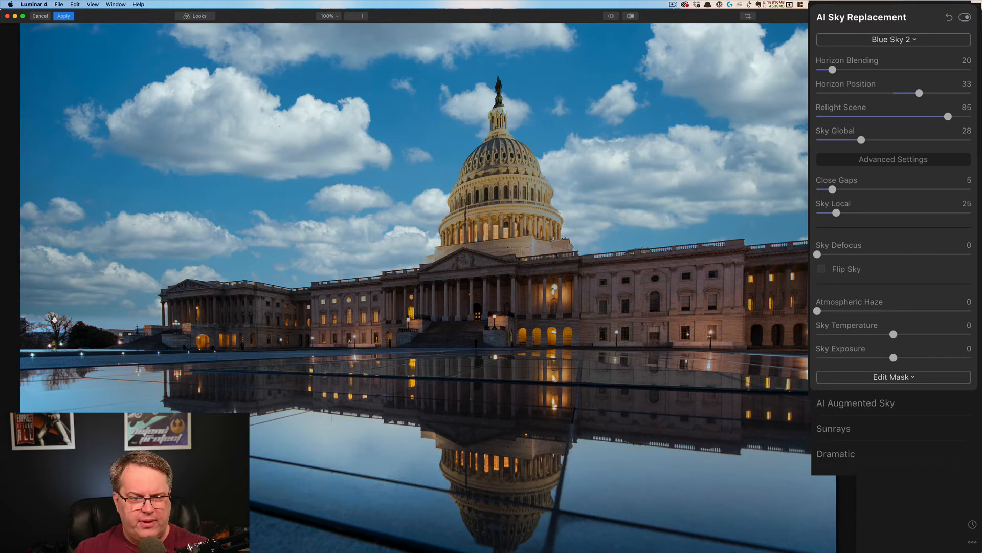
scroll(52, 319, down, 1)
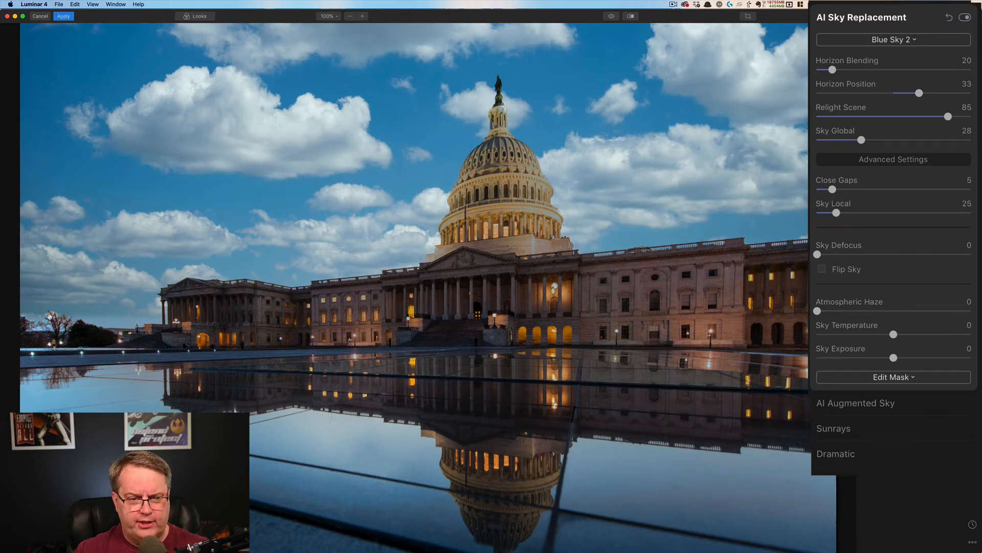
drag(833, 189, 831, 191)
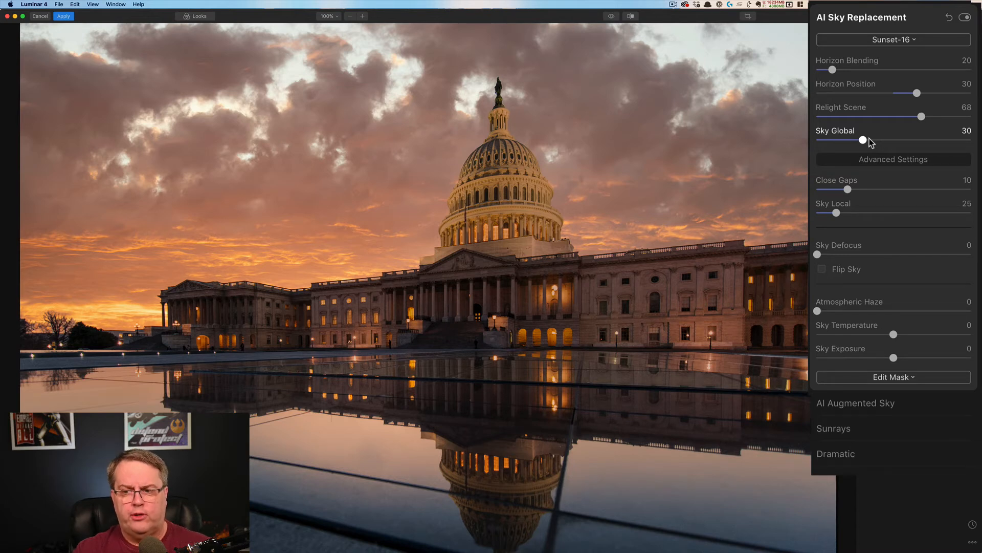
Raise Sky Local to 173 and compare Sky Defocus at 77 and 50 on the Sunset-16 sky.
drag(836, 215, 924, 218)
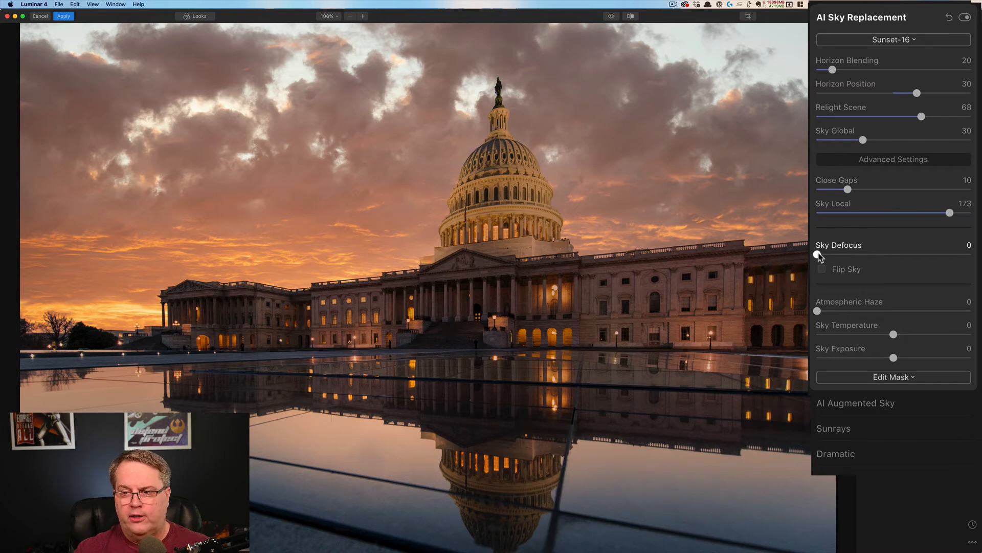
drag(819, 255, 937, 256)
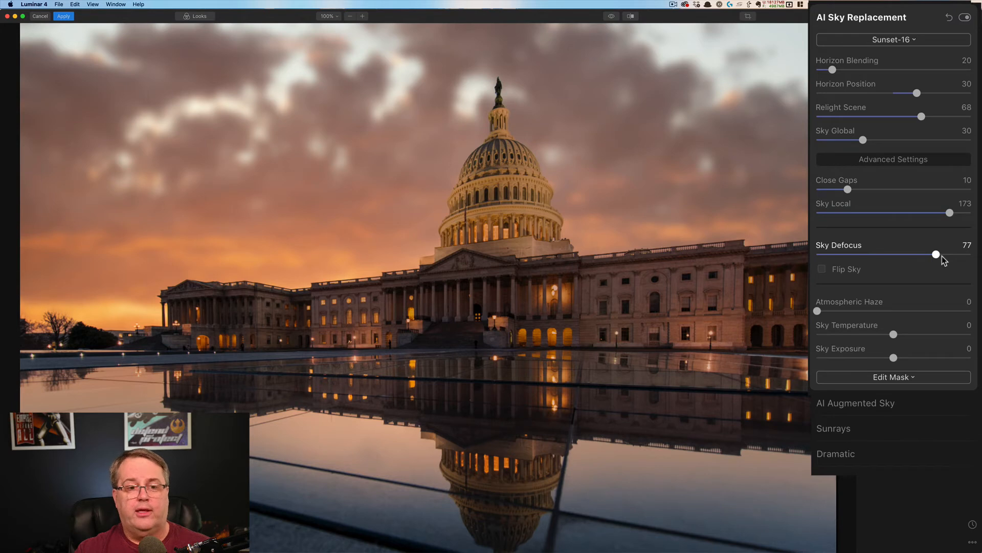
drag(941, 256, 901, 263)
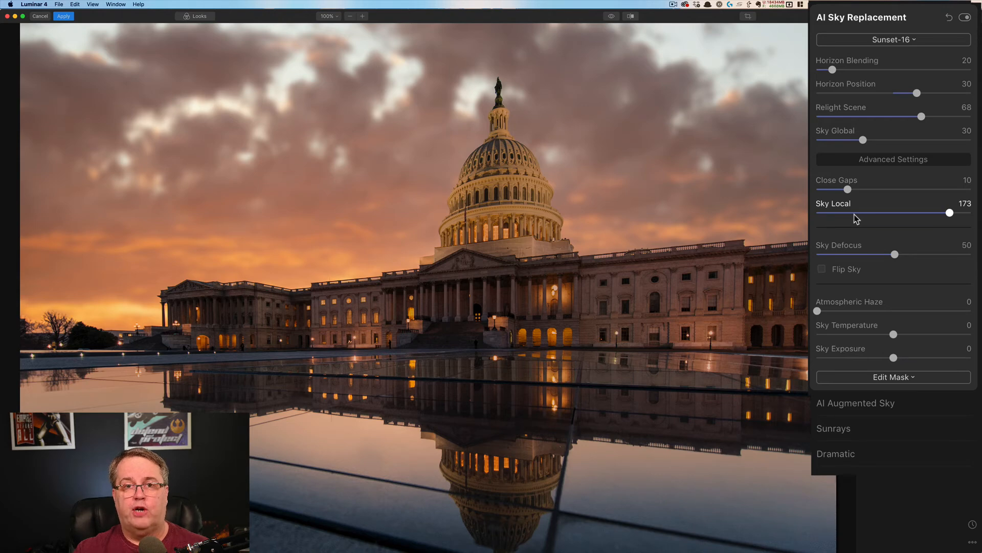
Flip the sky and flip it back, and compare Atmospheric Haze at 73 and 79 before resetting it to 0.
click(822, 269)
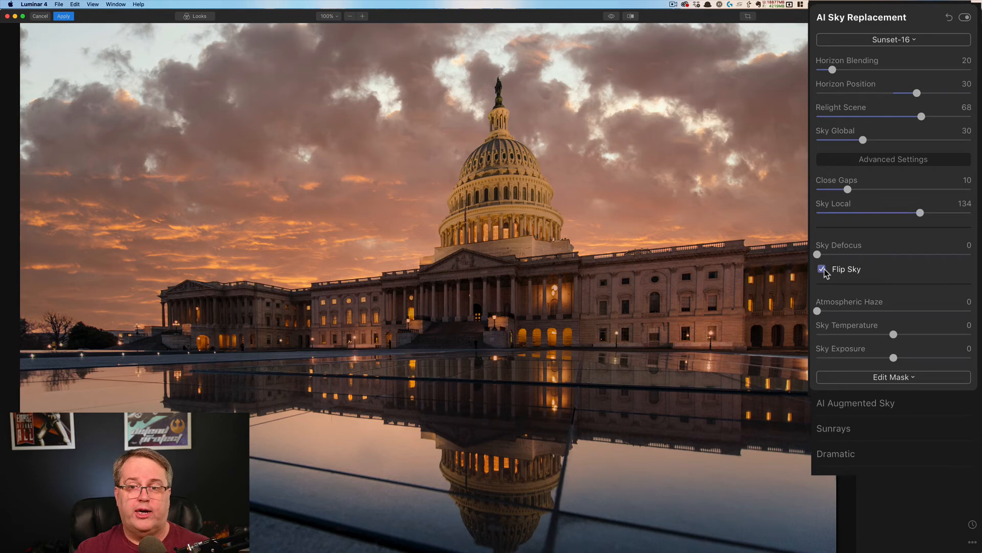
click(823, 270)
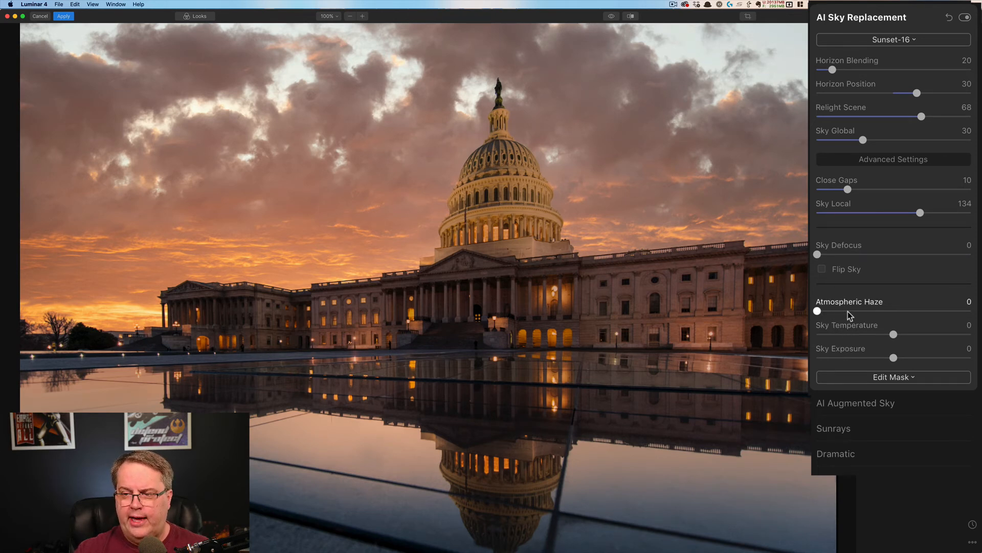
drag(817, 310, 935, 314)
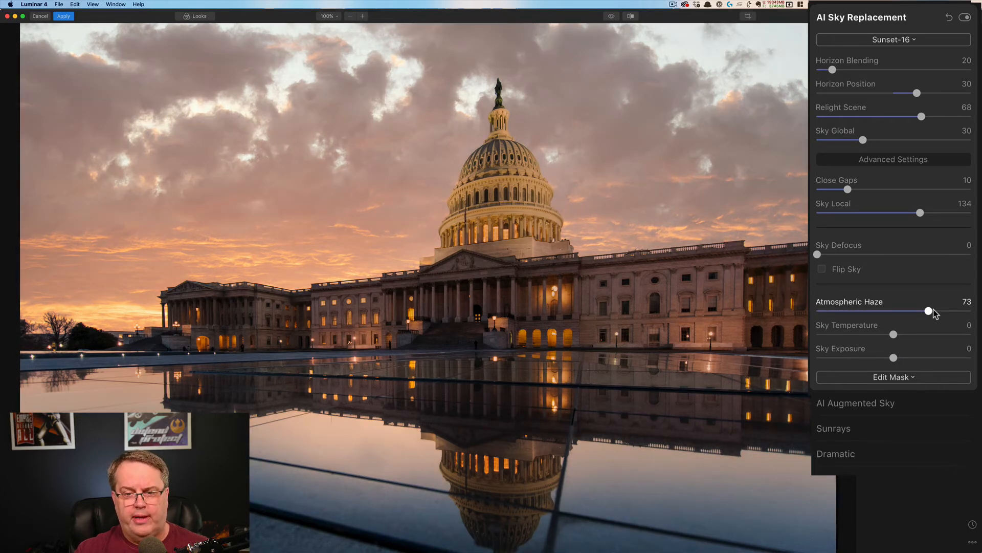
drag(933, 311, 942, 311)
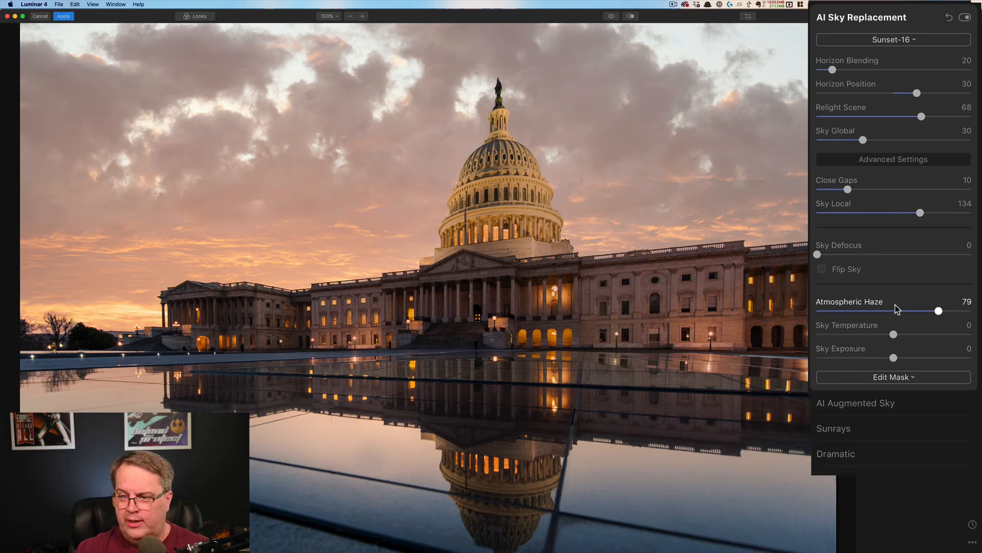
double_click(940, 311)
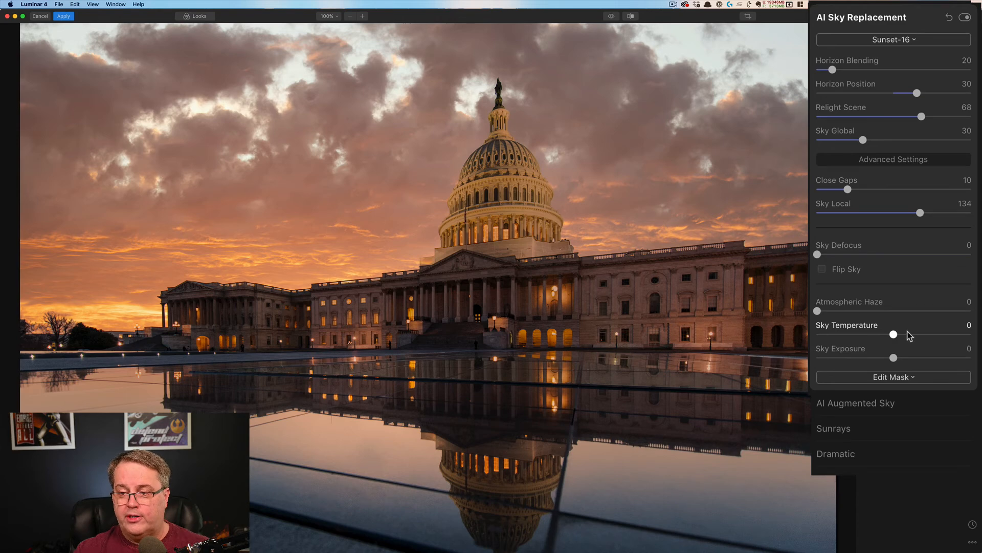
Try cooler and warmer Sky Temperature values, up to 80, and reset the setting to 0.
click(850, 334)
drag(854, 335, 926, 338)
drag(944, 340, 958, 340)
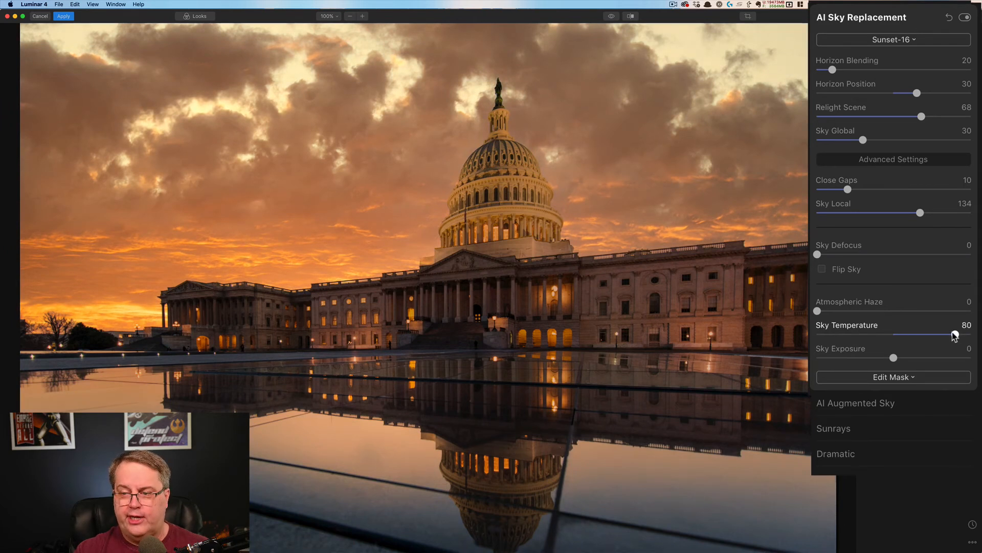
double_click(955, 336)
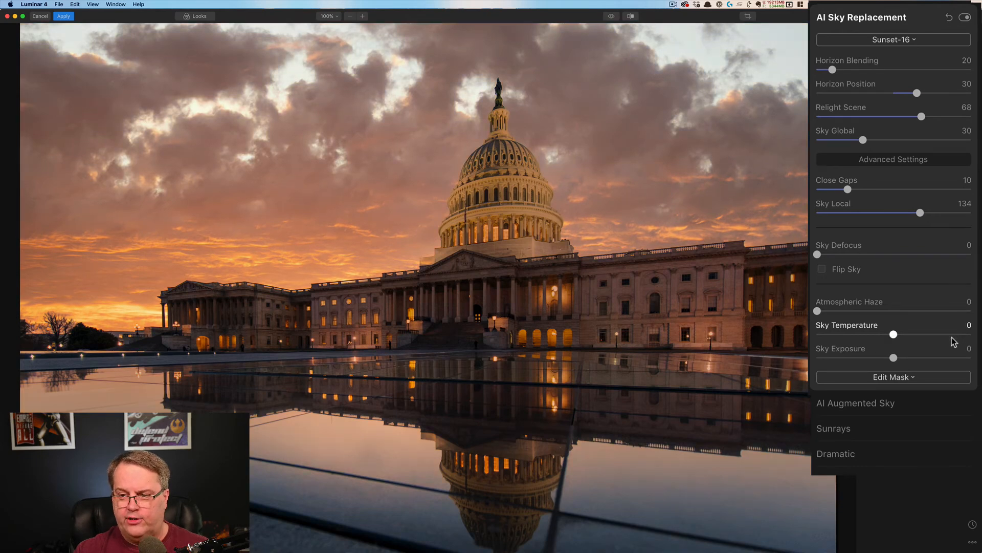
Darken the replacement sky by setting Sky Exposure to -30.
click(880, 358)
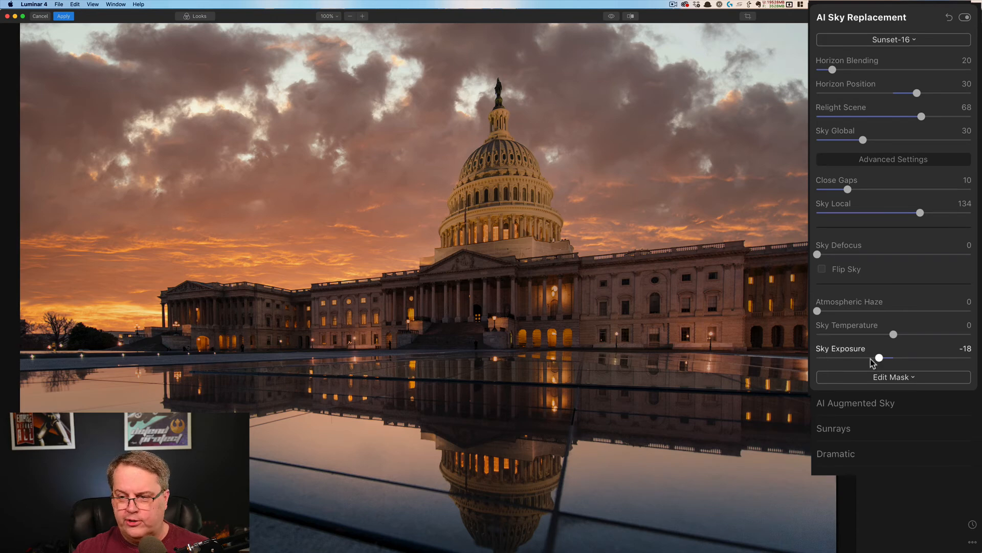
drag(878, 358, 871, 360)
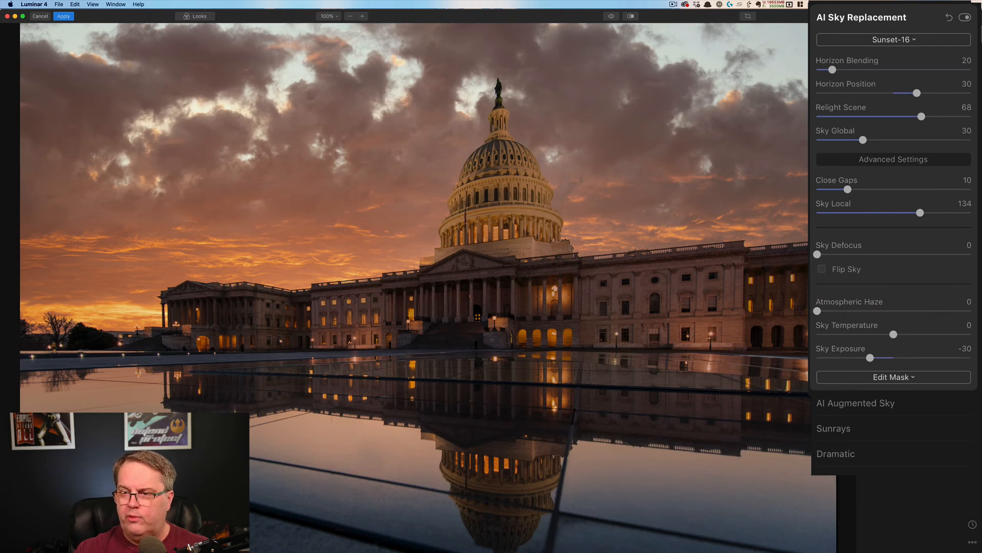
Add a new adjustment layer above the Capitol photo.
click(973, 35)
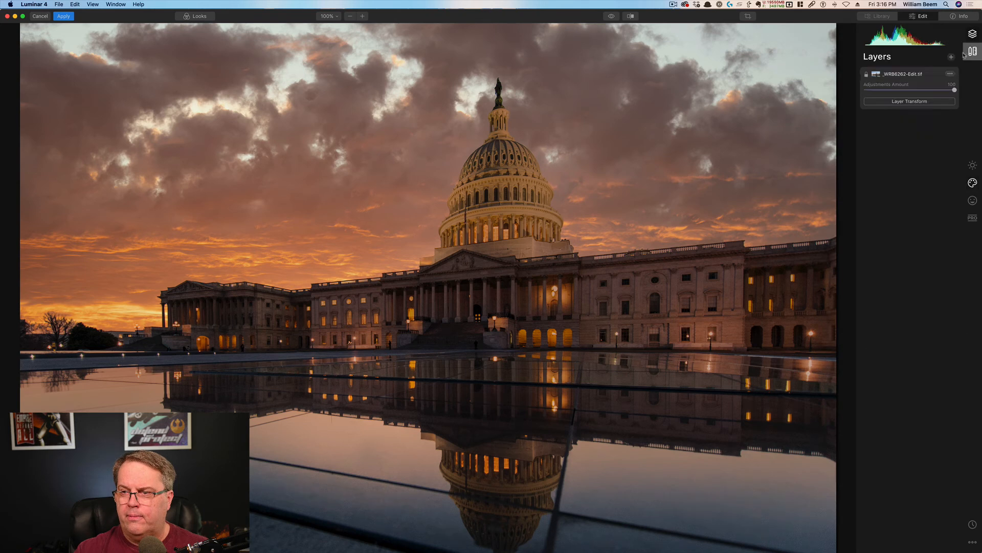
click(952, 57)
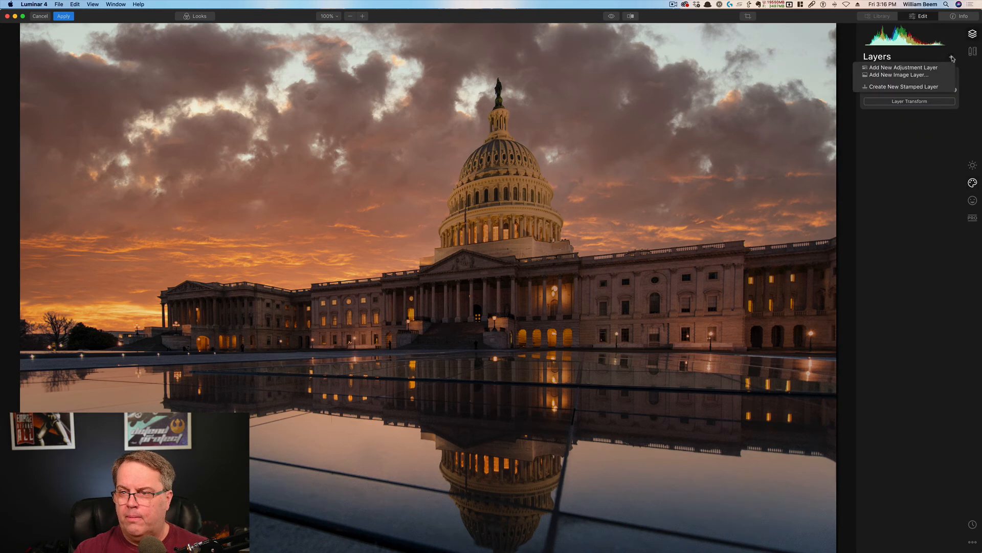
click(920, 67)
Give the adjustment layer's Light filter a radial mask over the Capitol dome and invert it so only the dome area is affected.
click(973, 165)
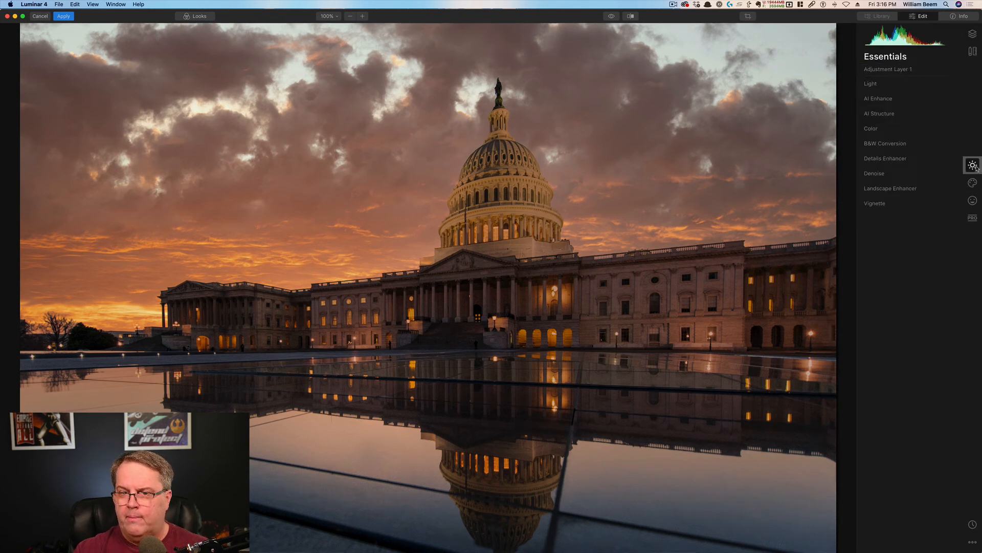
click(871, 83)
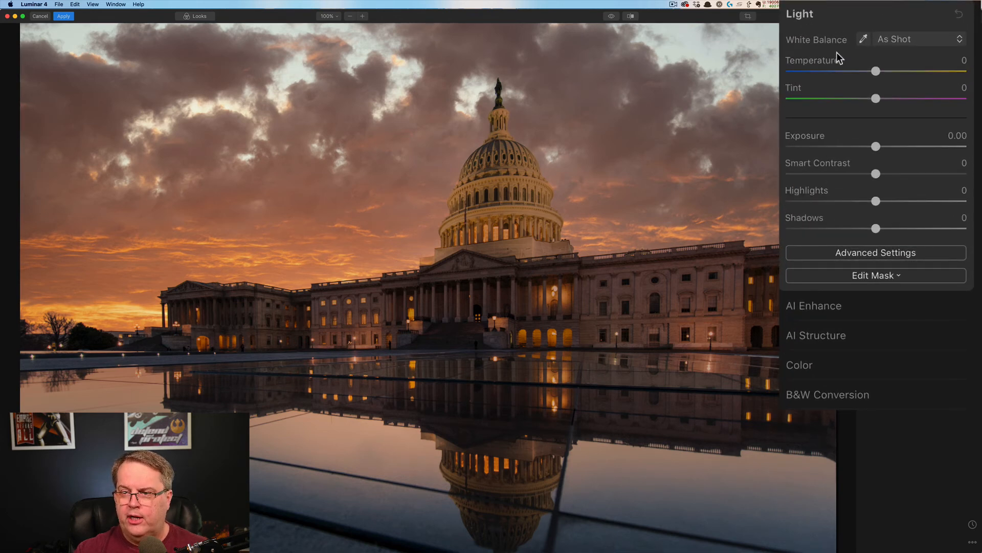
click(862, 279)
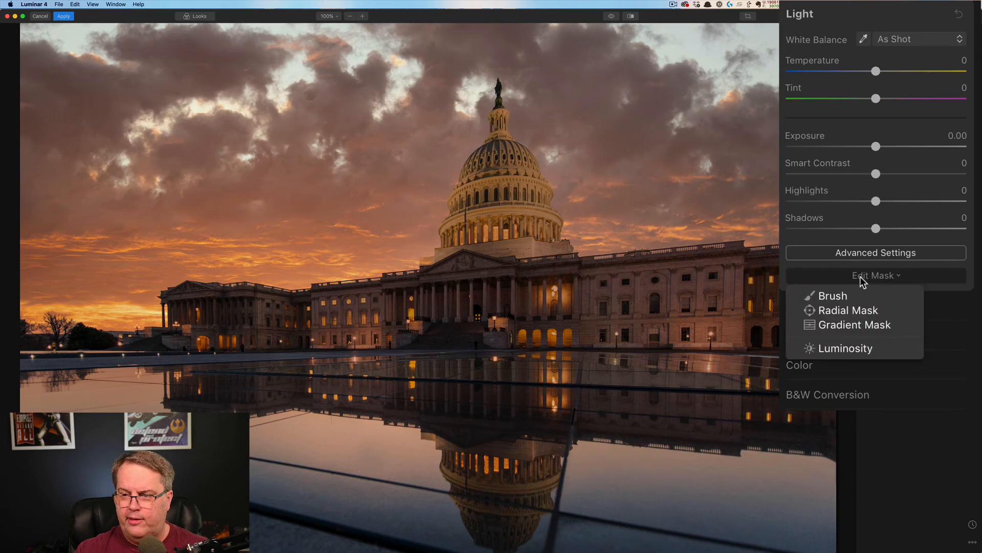
click(846, 310)
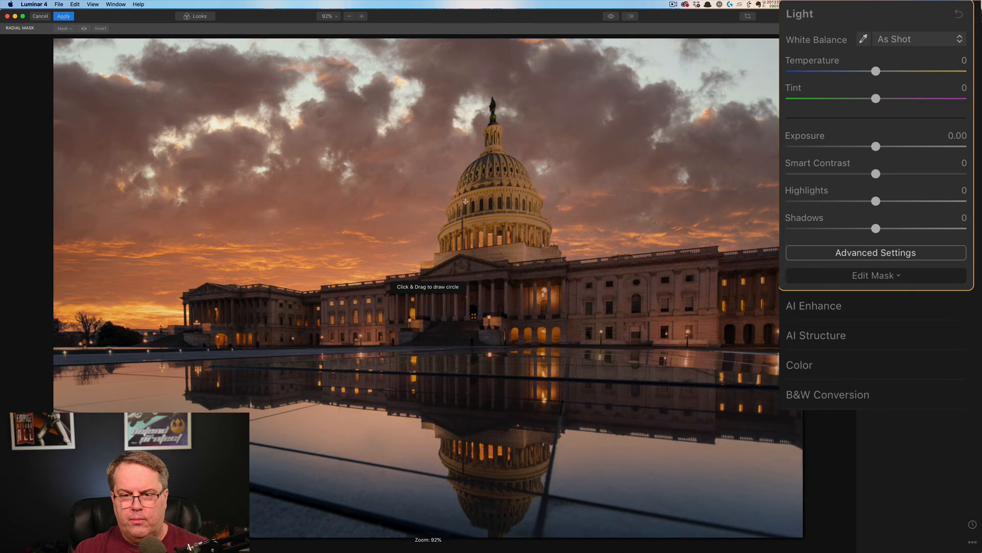
click(465, 201)
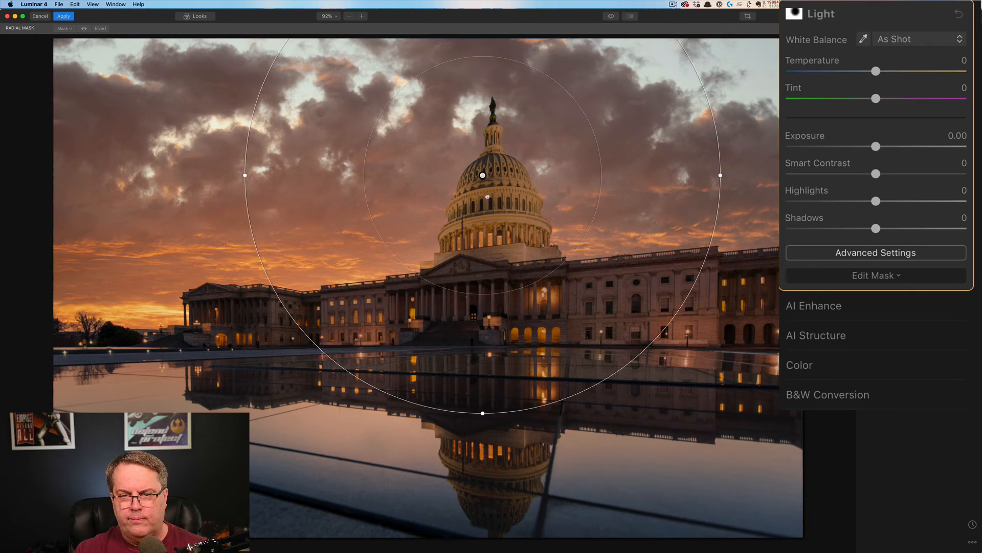
drag(482, 176, 491, 211)
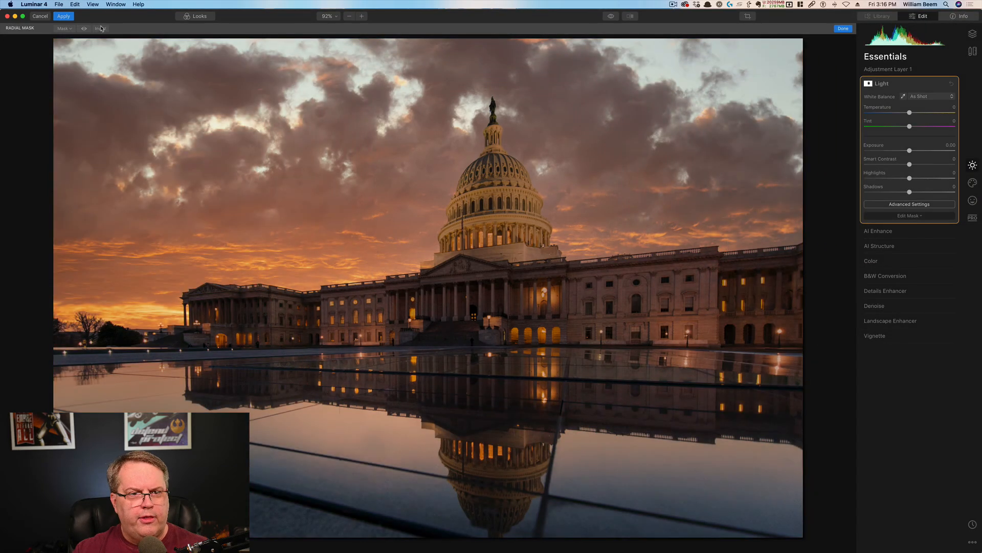
click(100, 28)
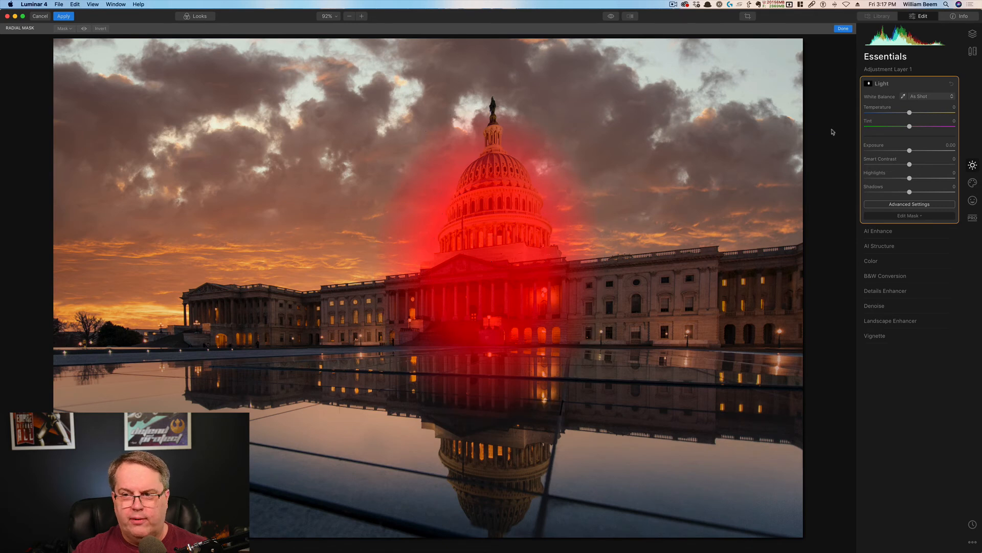
Raise the masked Exposure to 0.96 and recentre the radial mask on the dome.
drag(910, 151, 918, 151)
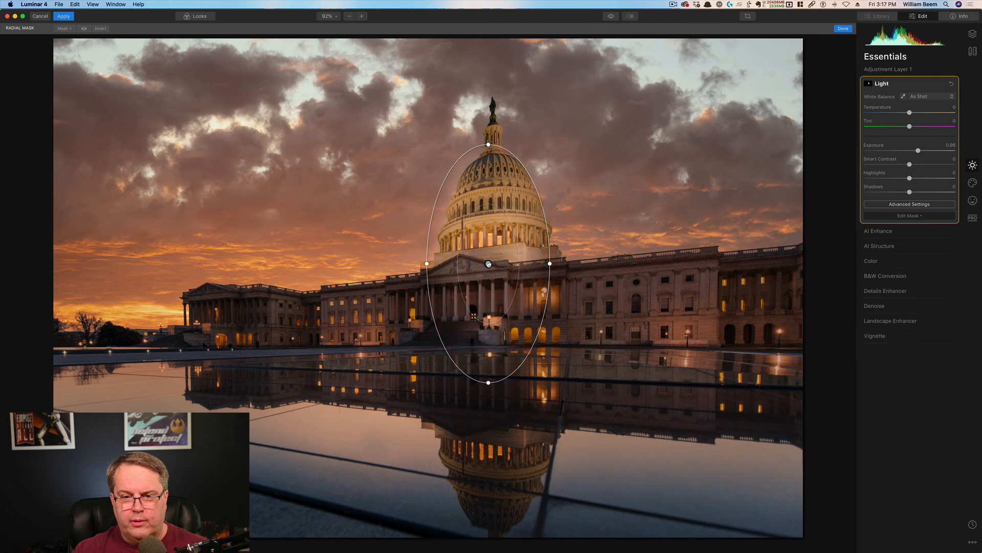
drag(490, 265, 494, 269)
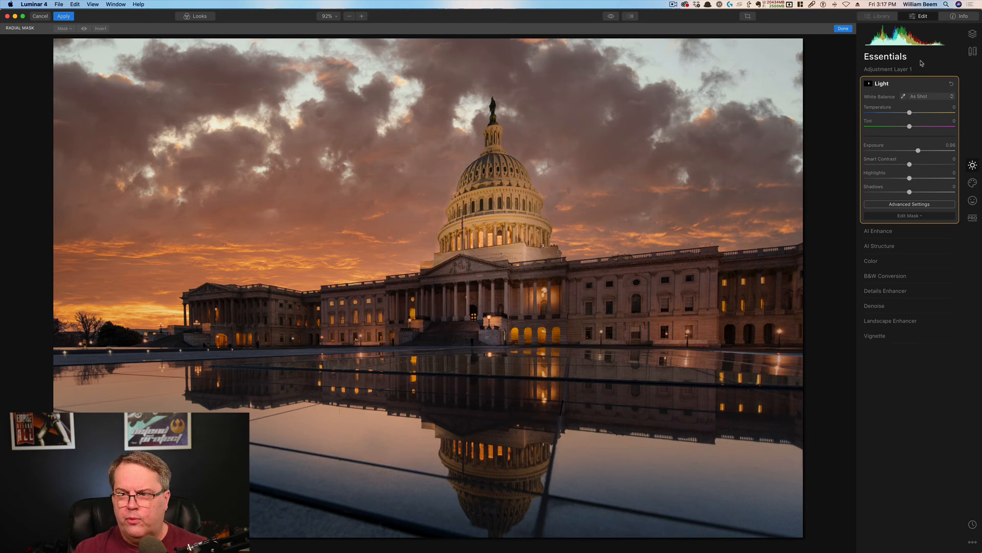
Compare the edited photo with the original, and check the radial mask's placement over the dome.
click(611, 17)
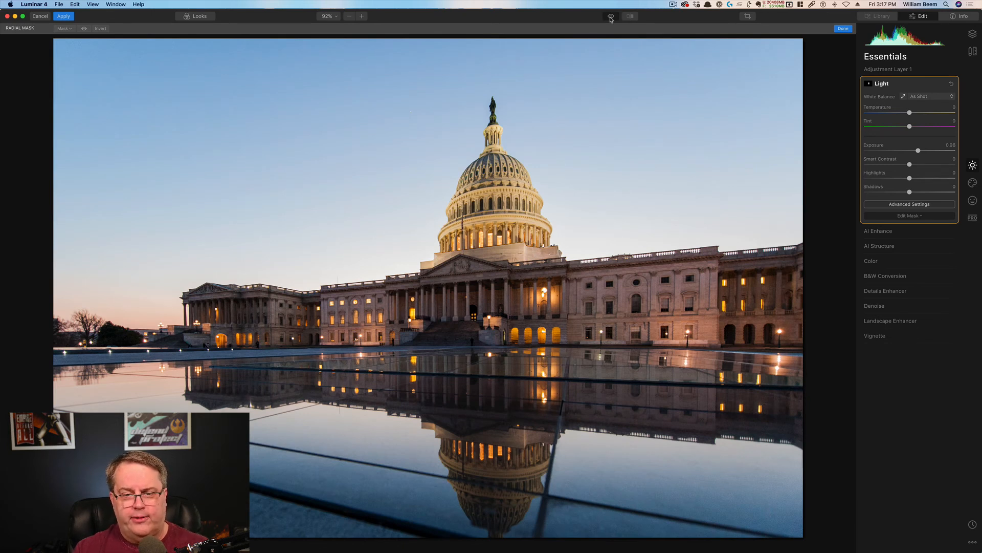
click(610, 19)
mouse_move(506, 176)
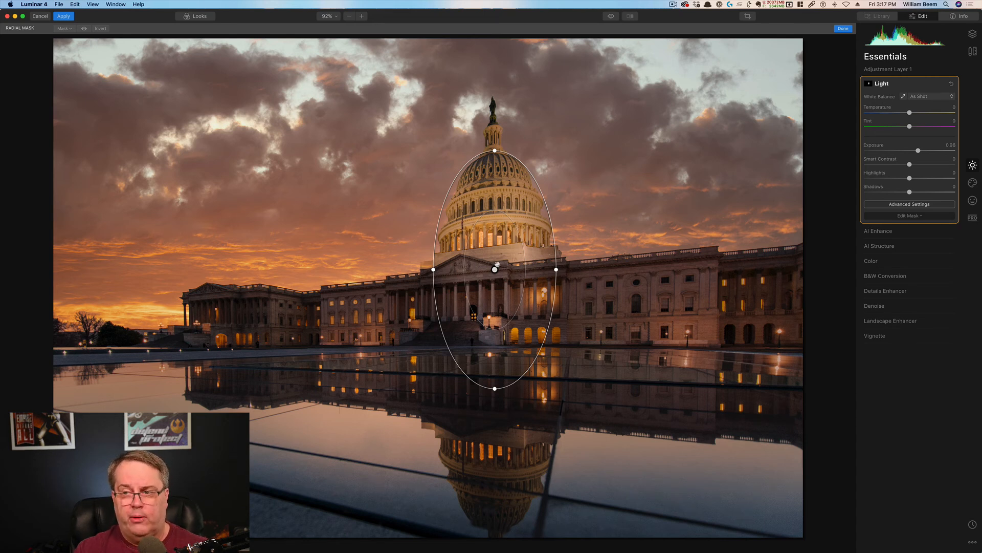
Open the AI Sky Replacement settings for the adjustment layer.
click(973, 186)
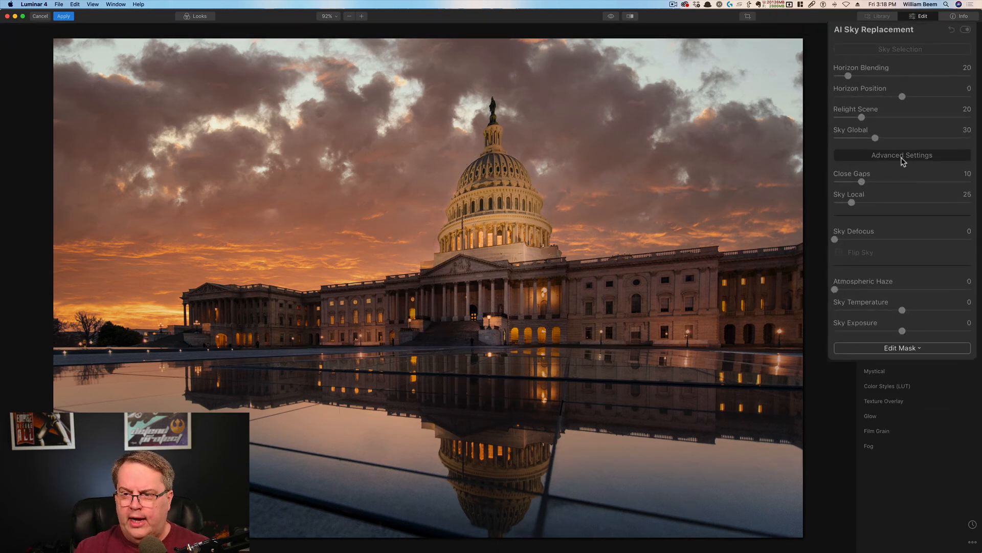